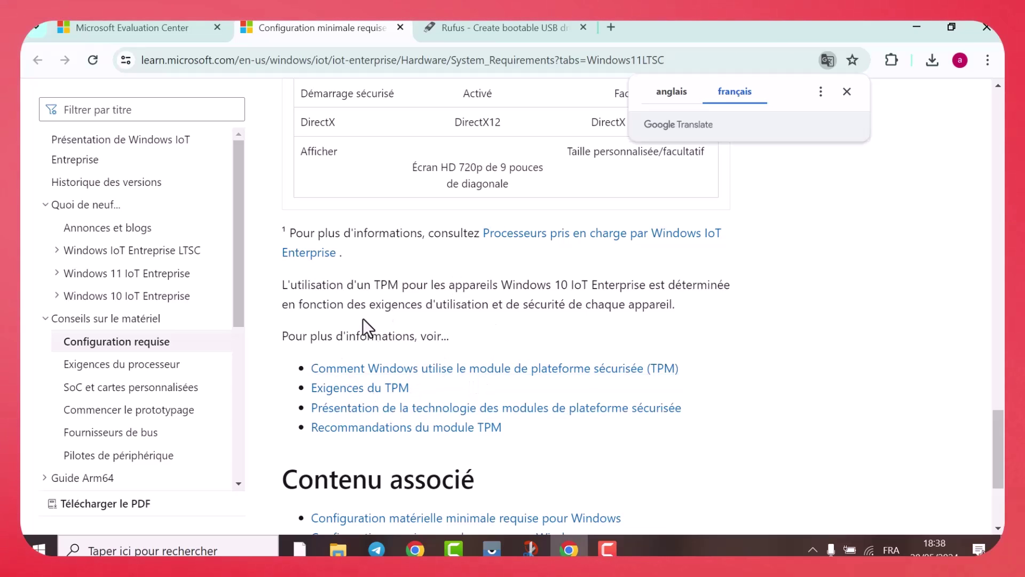
Dismiss the Google Translate prompt and scroll back up to the Aperçu section
scroll(363, 319, up, 14)
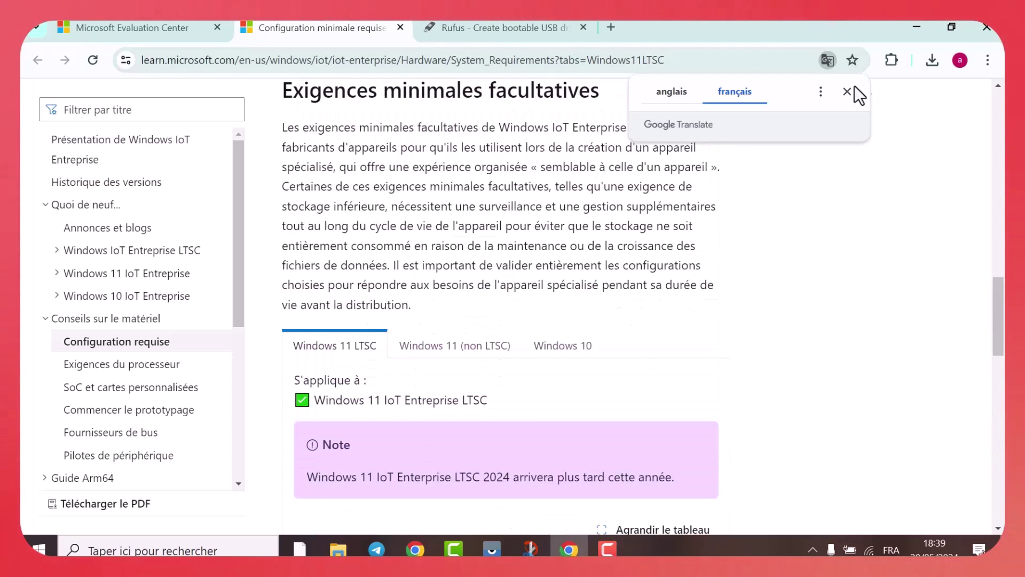
click(848, 91)
scroll(199, 254, up, 6)
scroll(197, 255, up, 5)
Switch to the Evaluation Center tab and open the Windows 11 IoT Enterprise LTSC download page
click(142, 27)
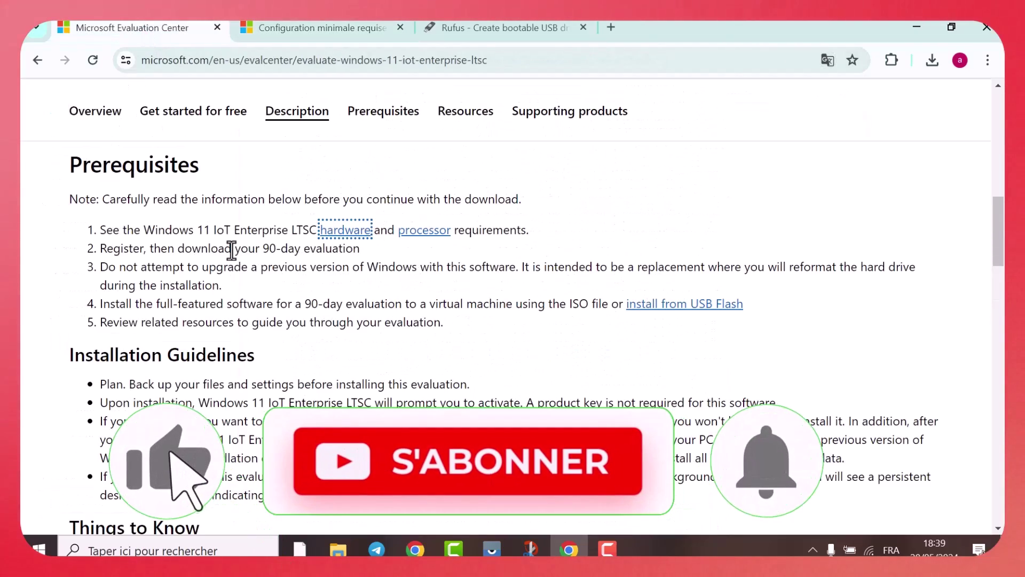
scroll(252, 230, up, 12)
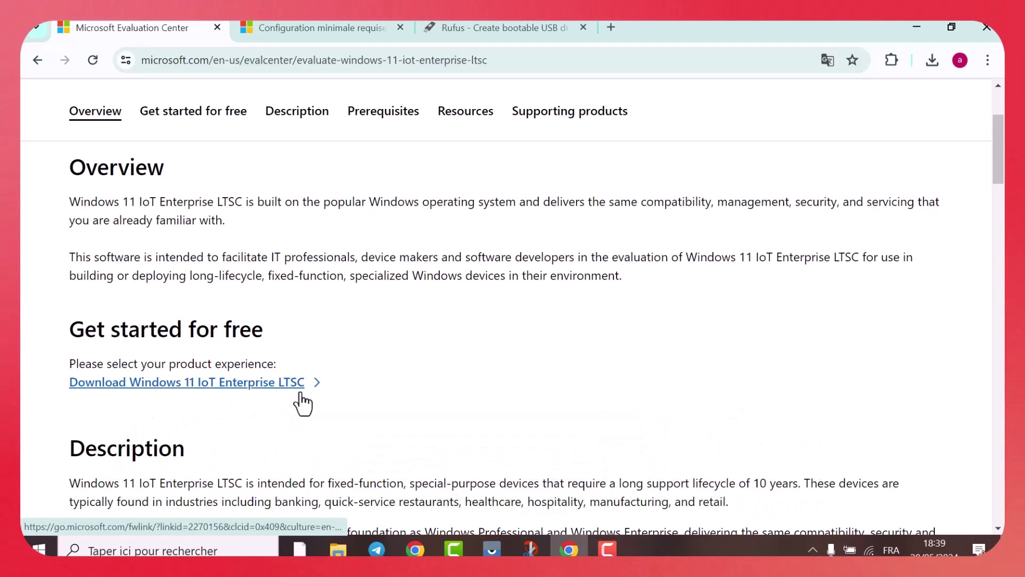
click(207, 385)
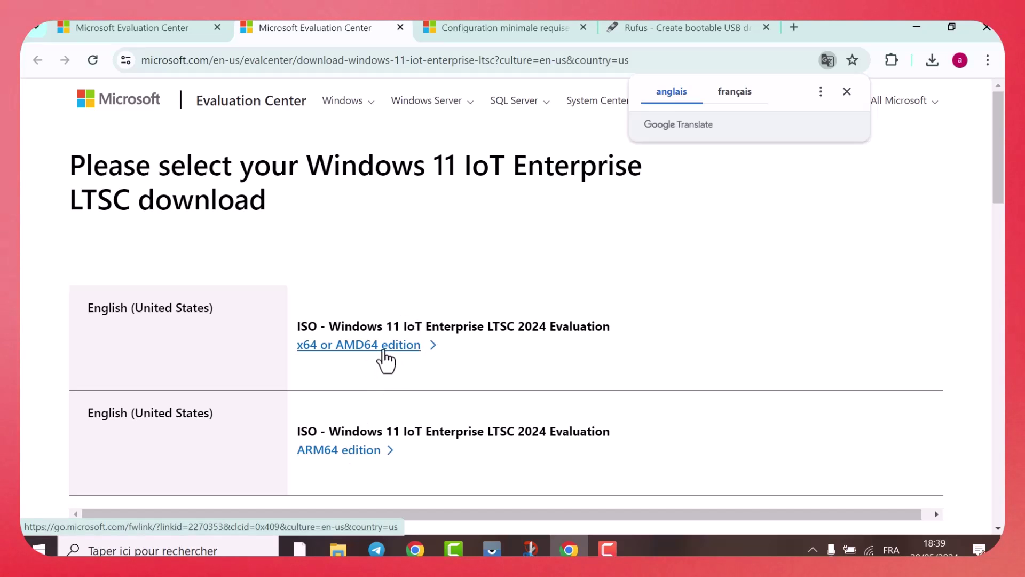
Download the x64 ISO, check its progress, minimise Chrome and place the ISO beside rufus-4.5
click(385, 357)
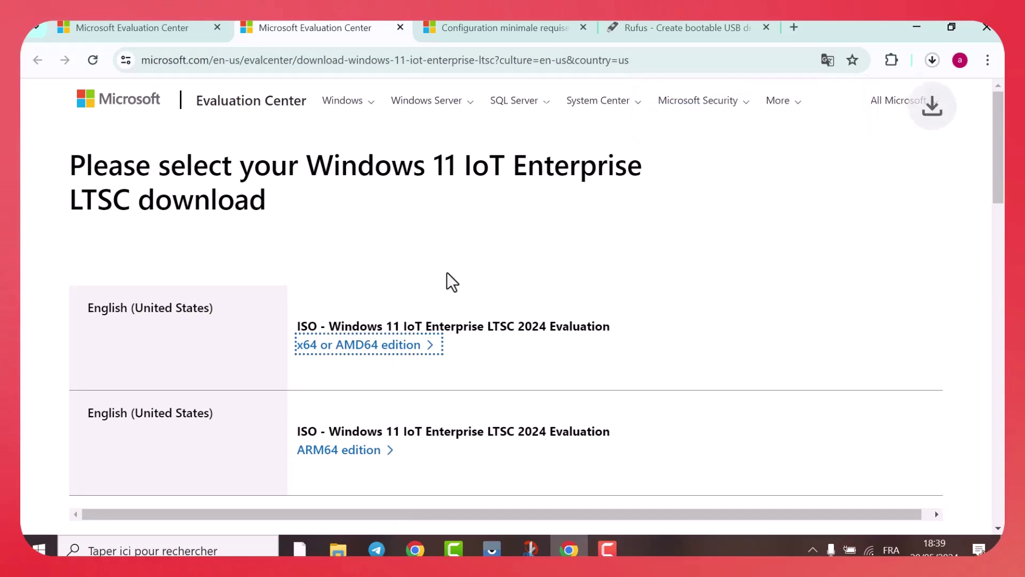
click(933, 62)
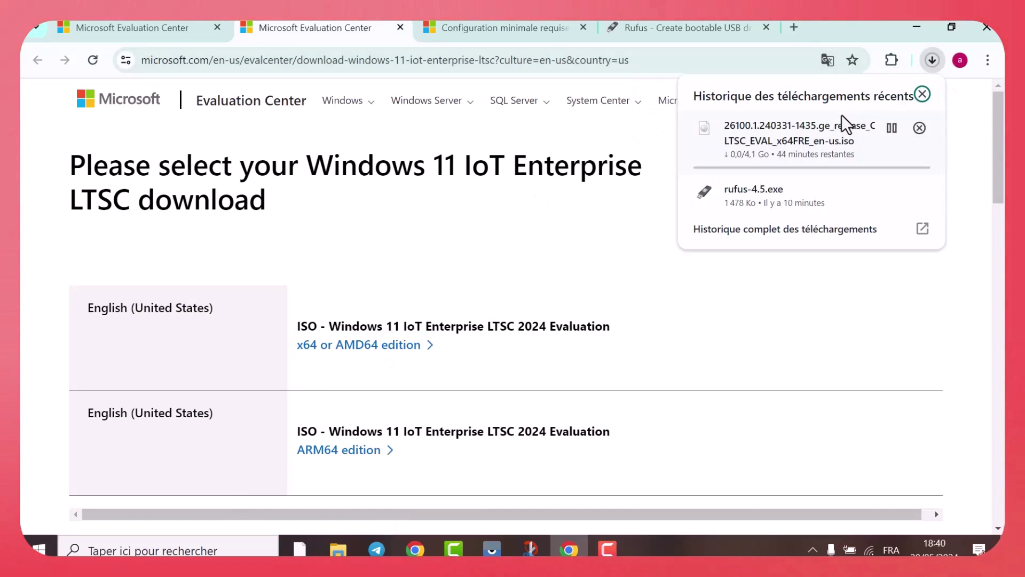
click(924, 94)
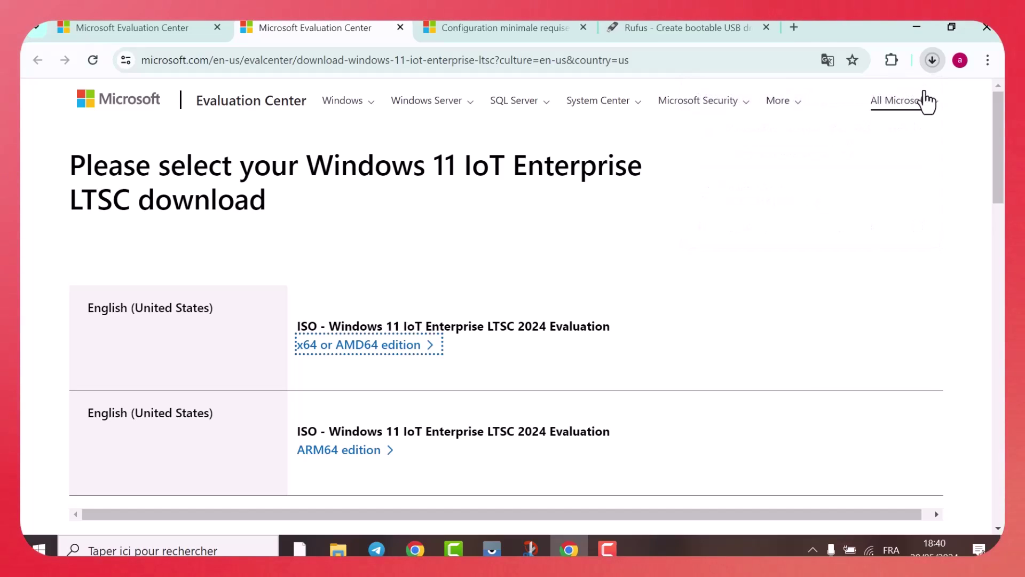
click(914, 27)
drag(50, 311, 426, 205)
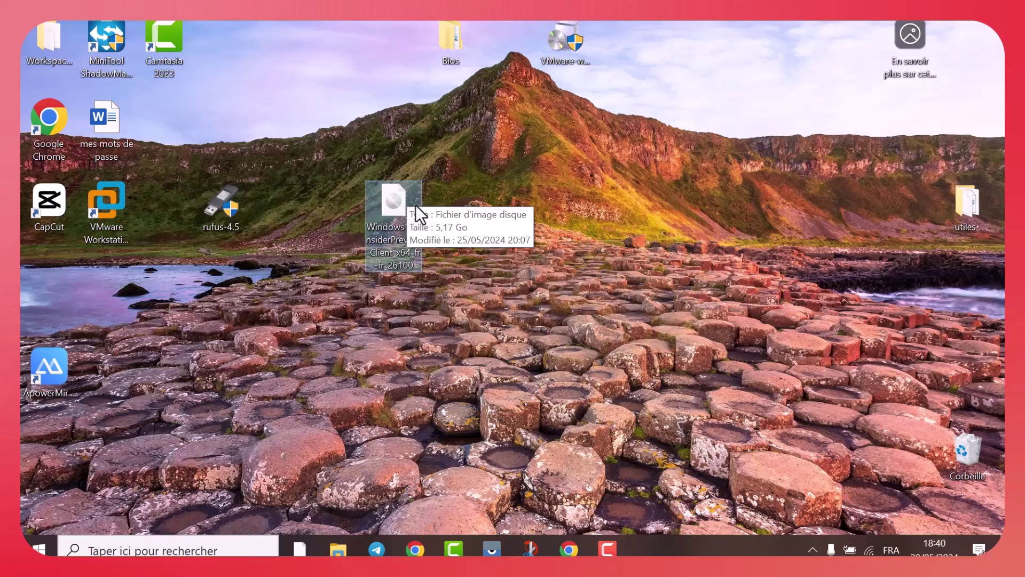
Deselect the Windows 11 ISO icon by clicking empty desktop space
click(357, 264)
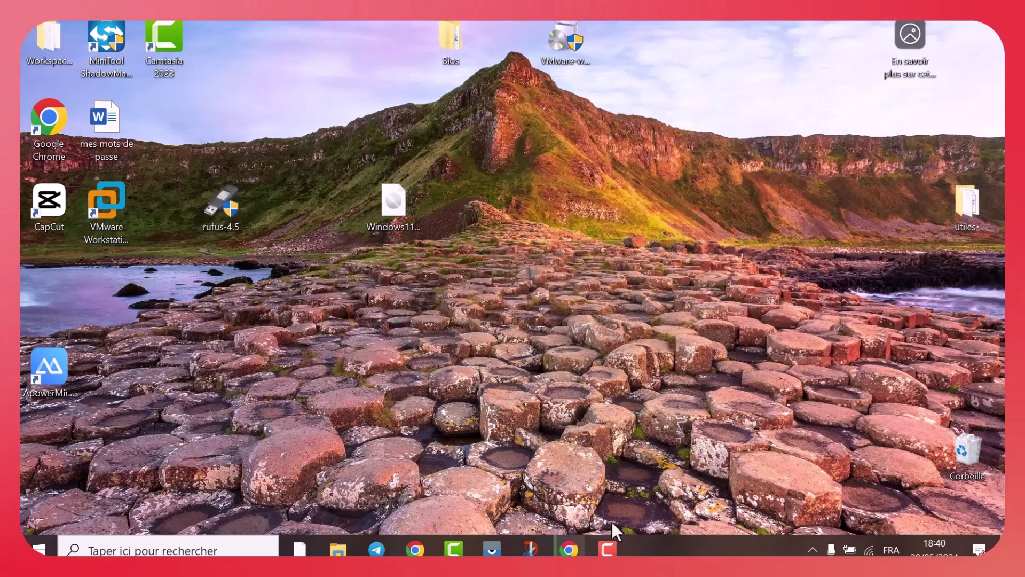
click(569, 549)
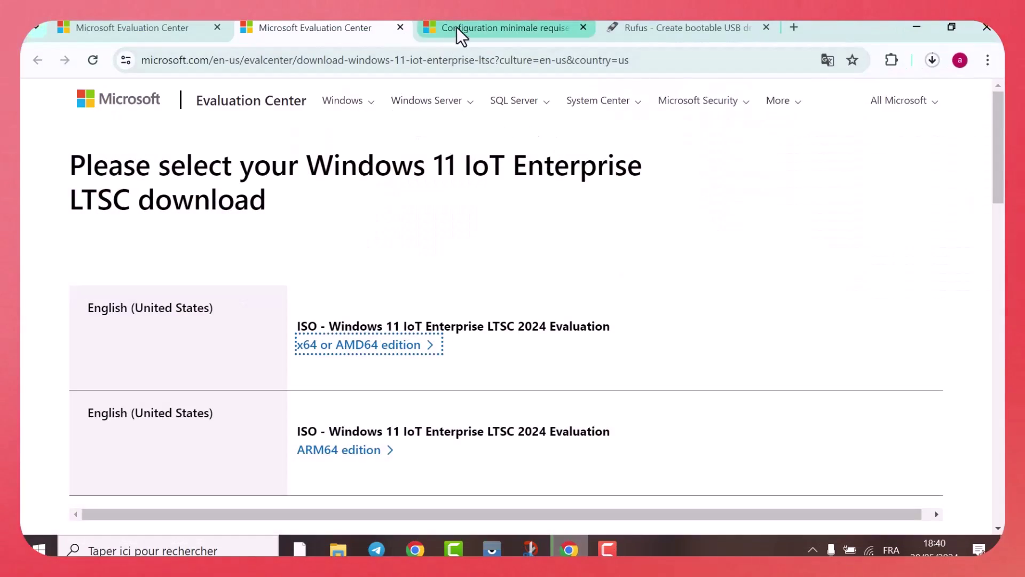
click(651, 26)
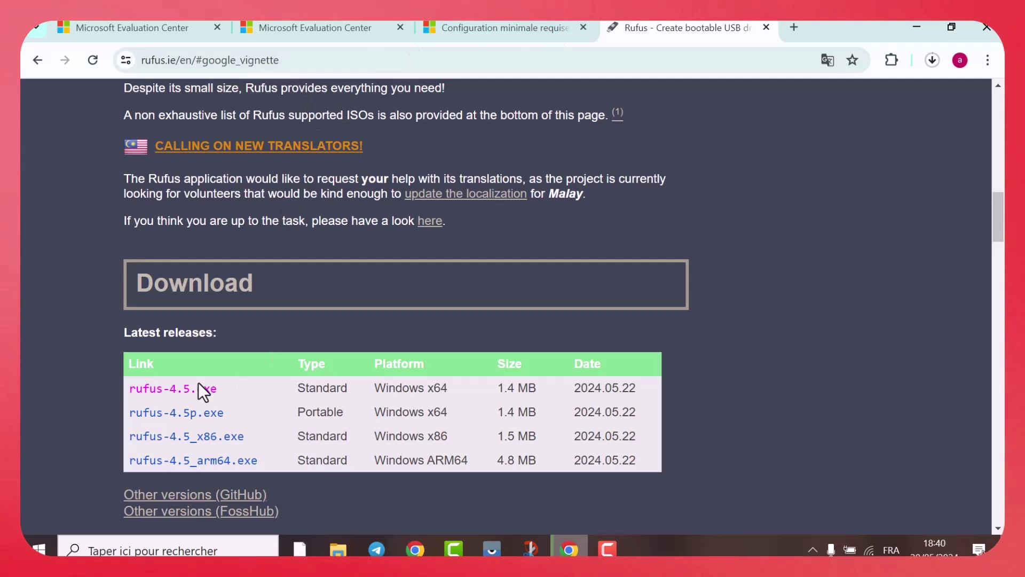
scroll(197, 382, down, 1)
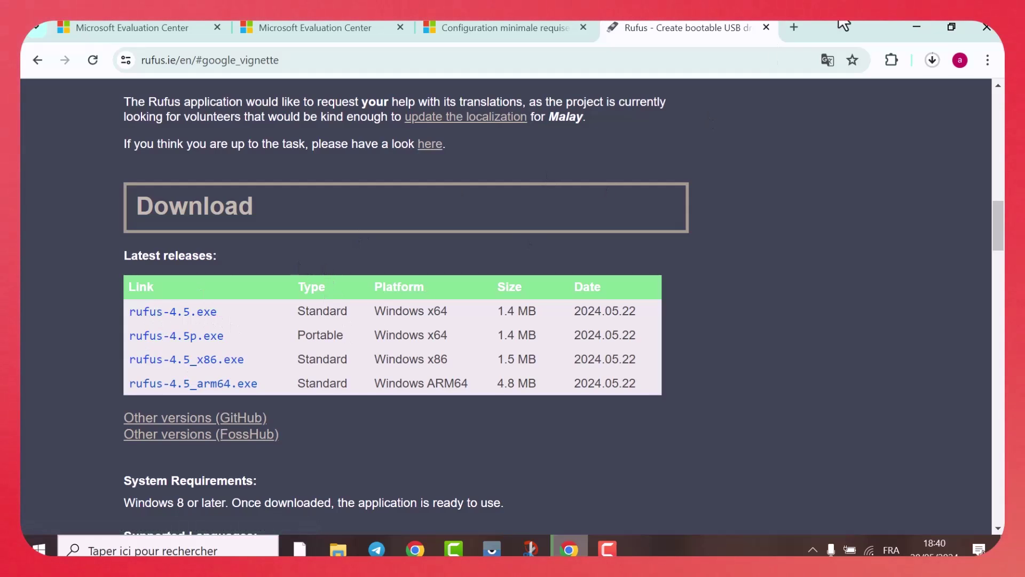
click(916, 27)
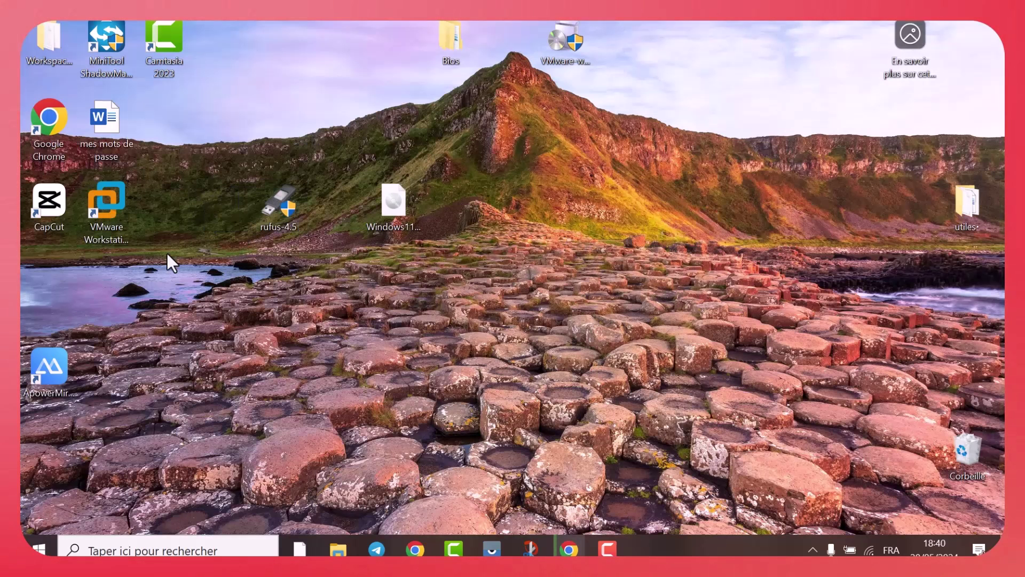
Launch rufus-4.5, keeping NO_LABEL (D:) as target and disk/ISO image as boot type
drag(286, 203, 216, 300)
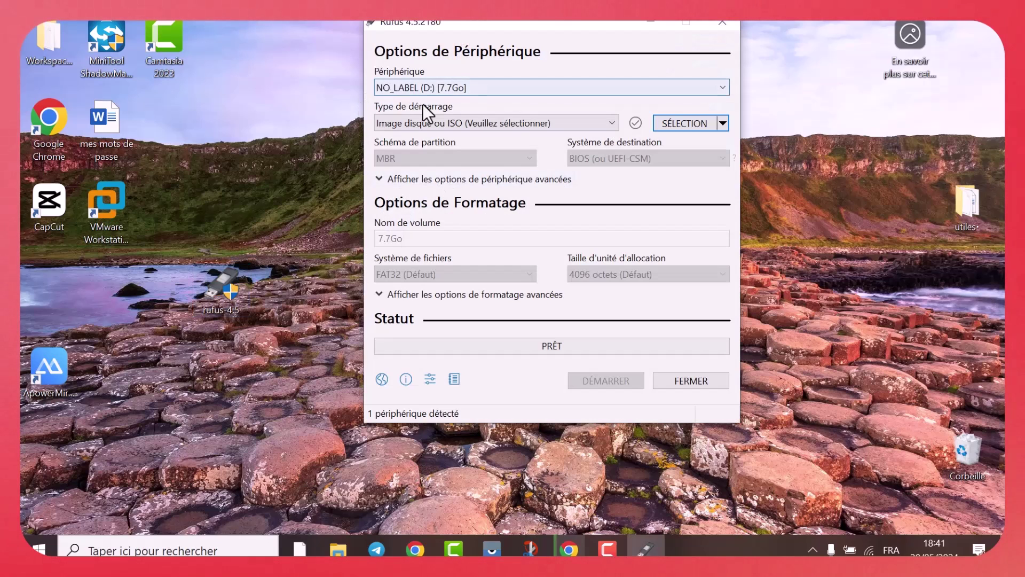
click(725, 86)
click(725, 85)
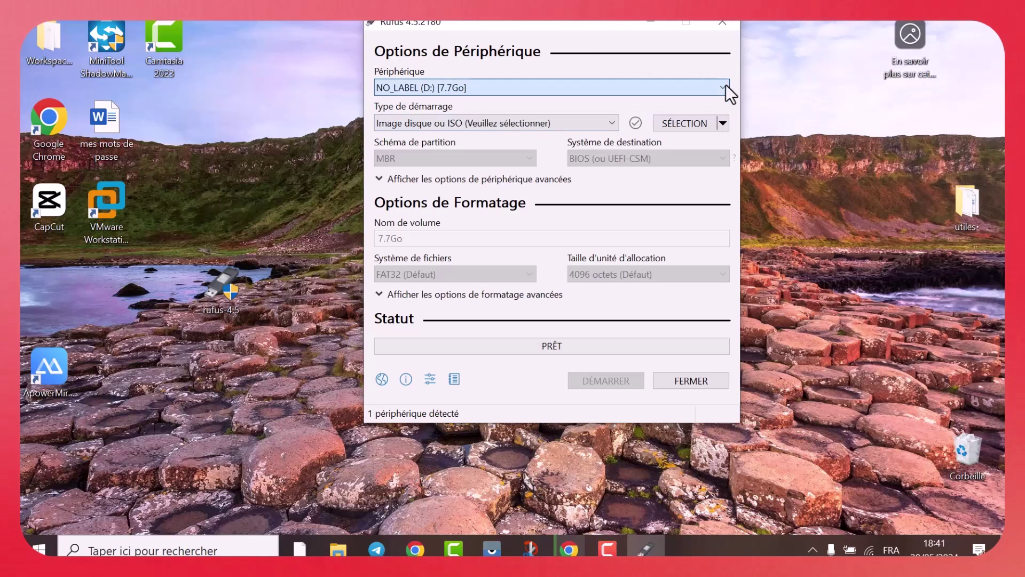
click(612, 123)
click(471, 128)
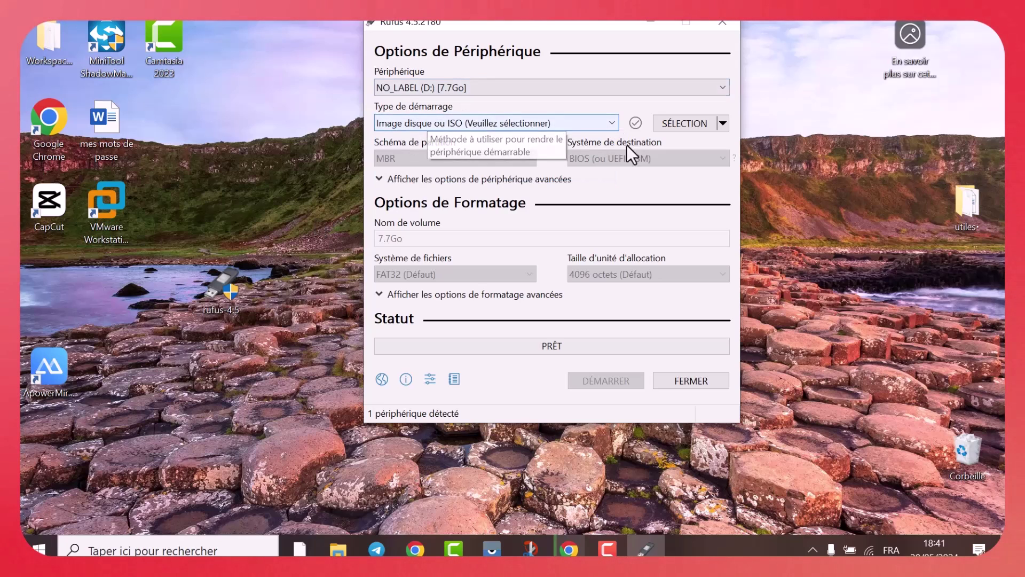
click(723, 125)
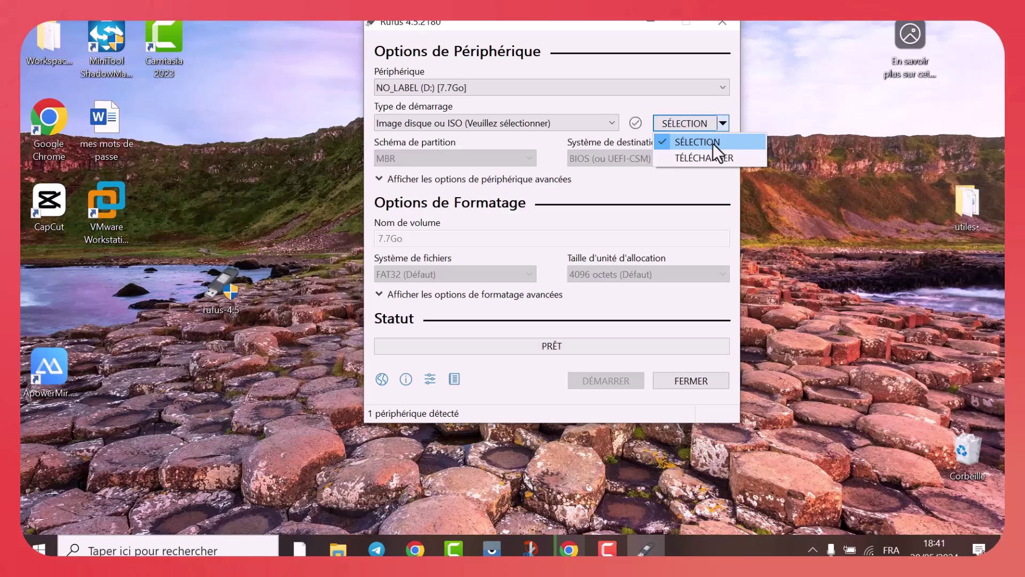
click(713, 142)
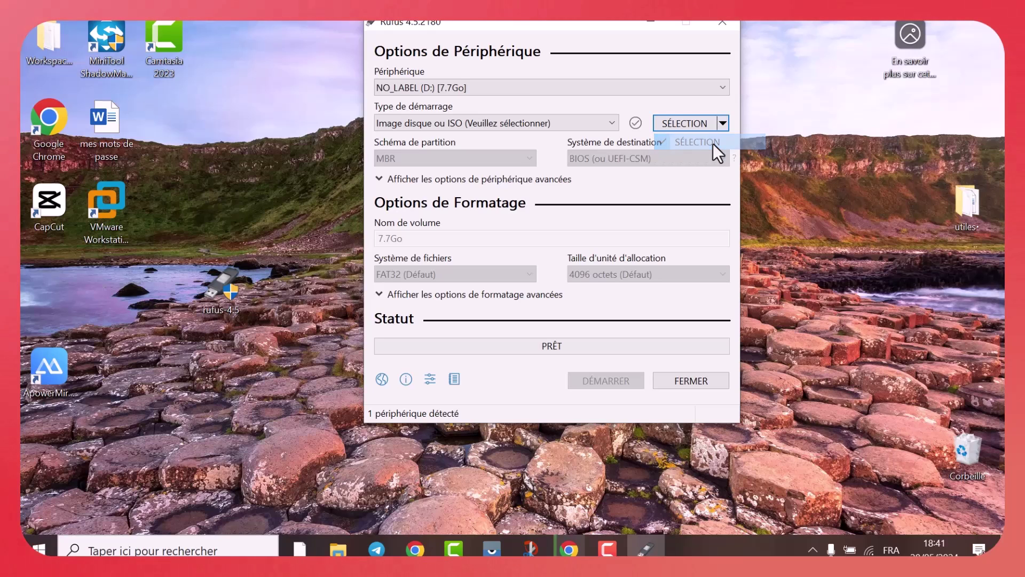
Load Windows11_InsiderPreview_Client_x64_fr-fr_26100.iso from Téléchargements and keep the GPT partition scheme
click(691, 122)
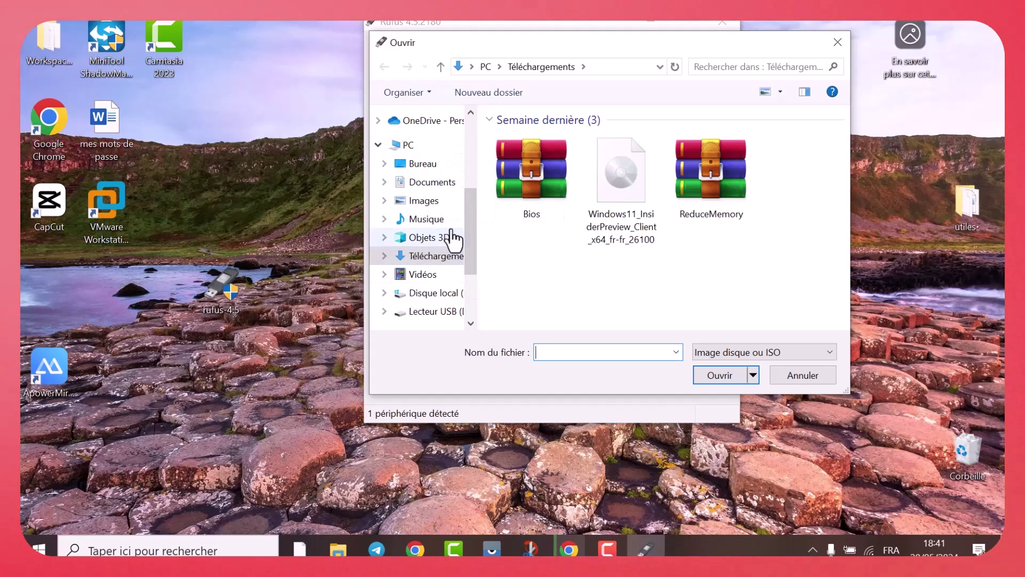
click(629, 185)
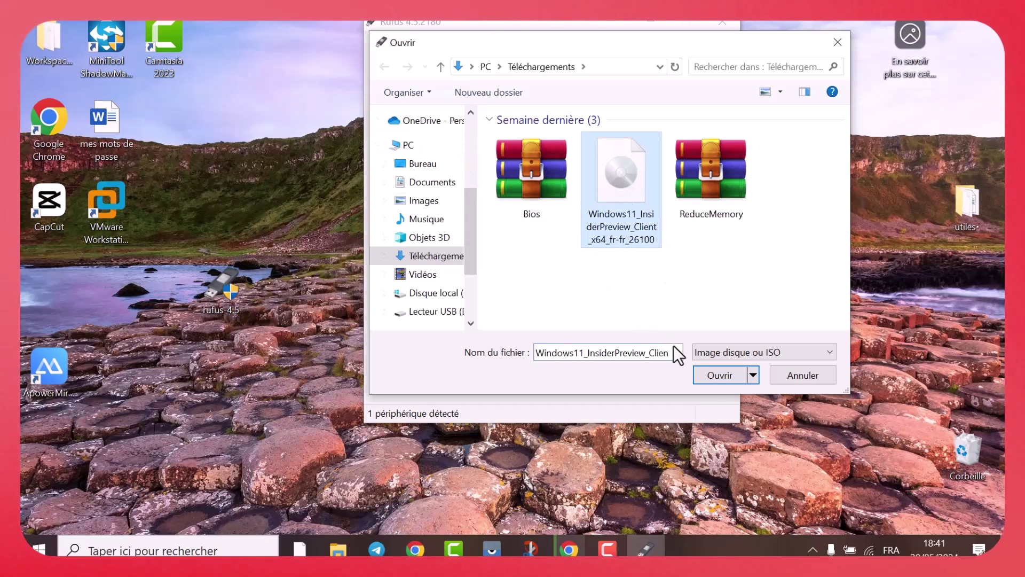
click(721, 382)
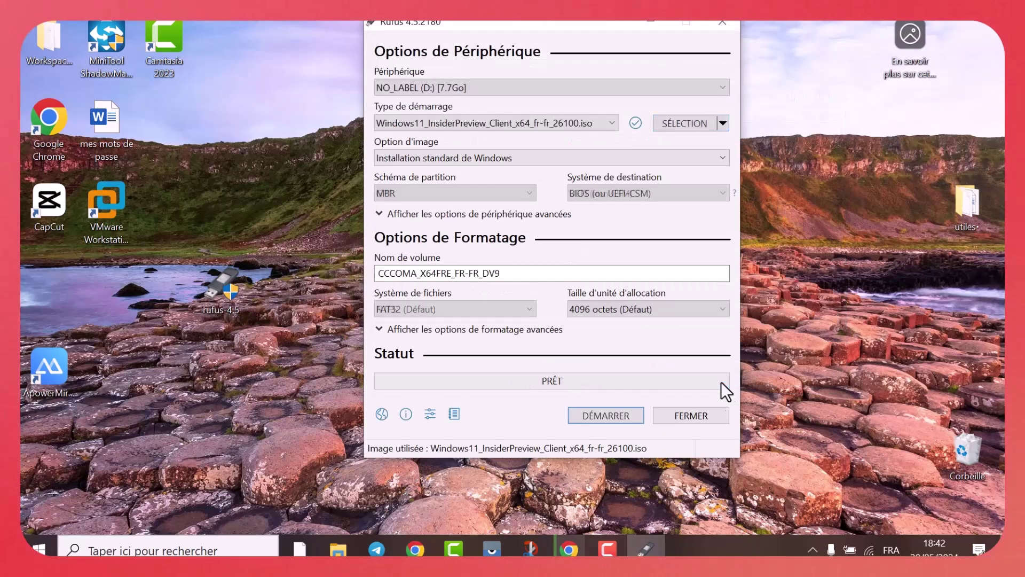
click(529, 193)
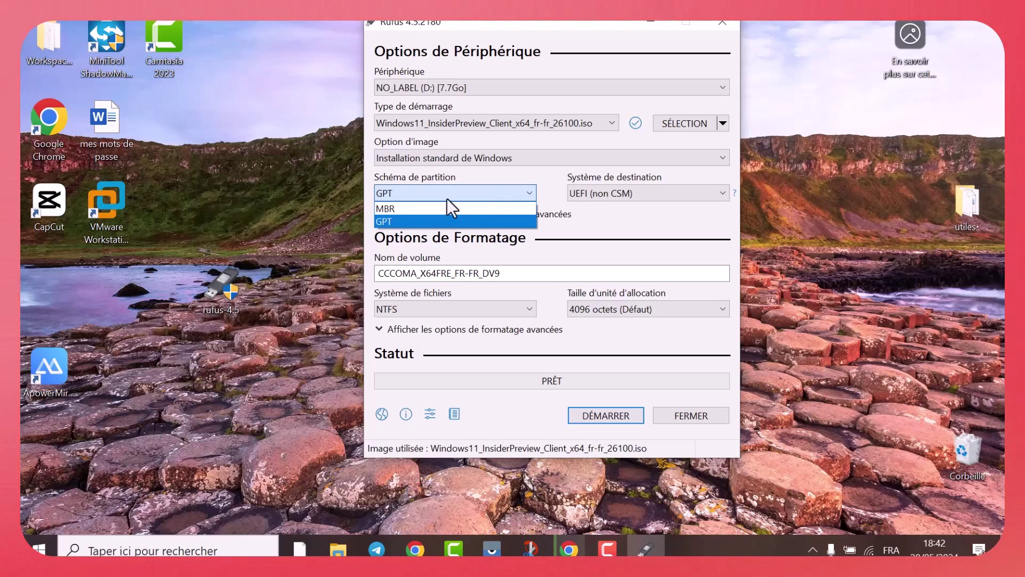
click(524, 162)
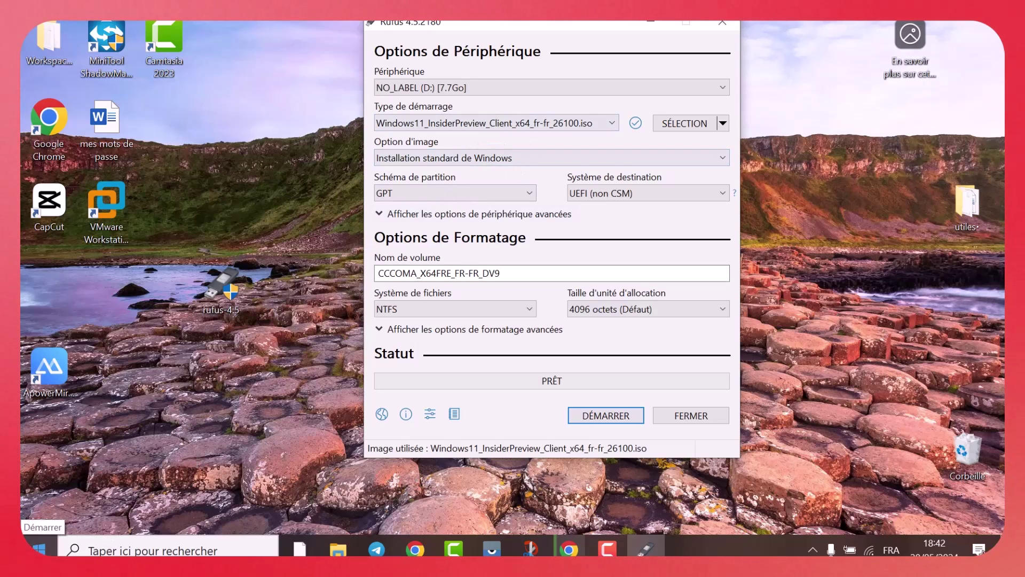
right_click(39, 548)
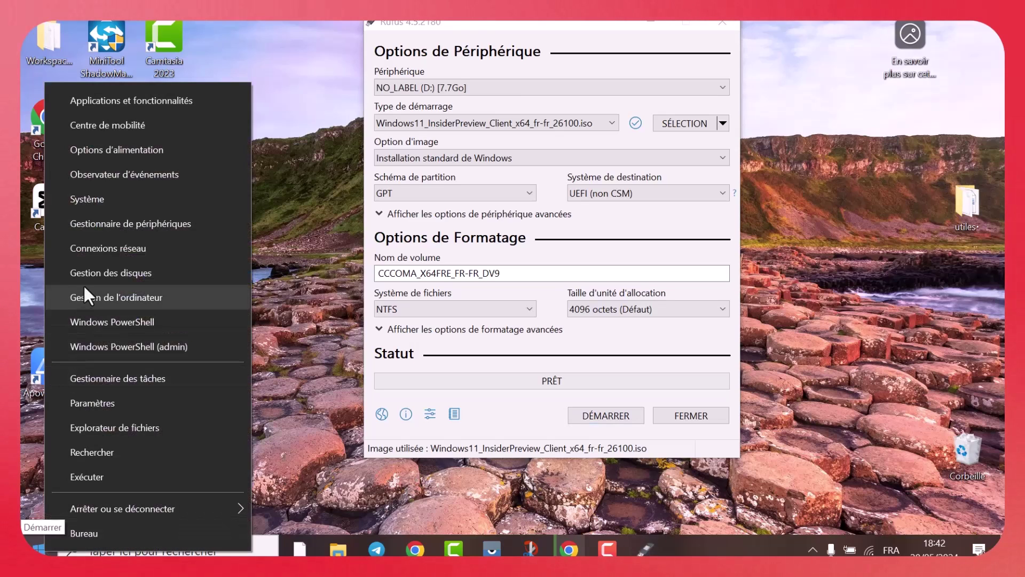
click(113, 273)
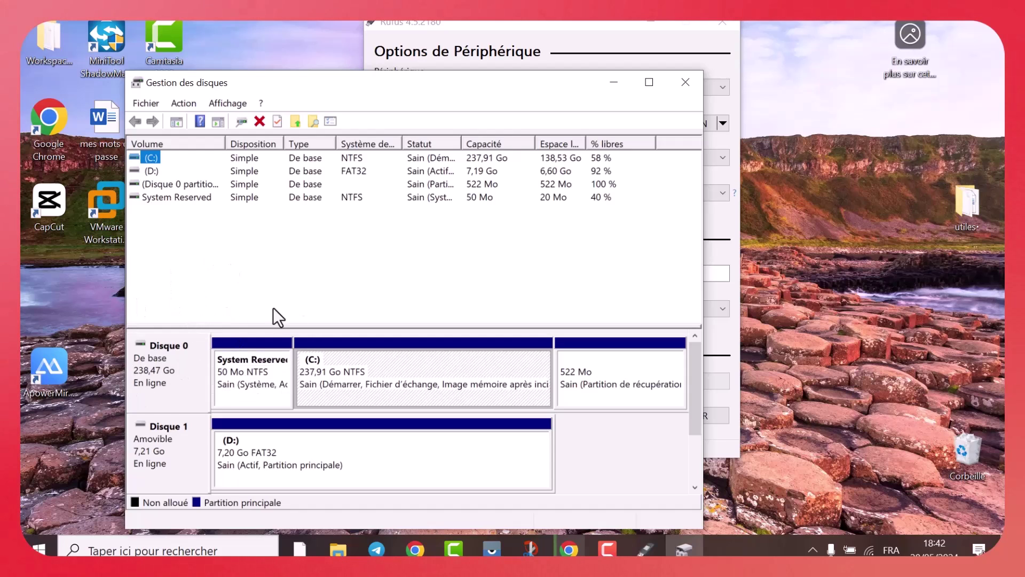
right_click(145, 364)
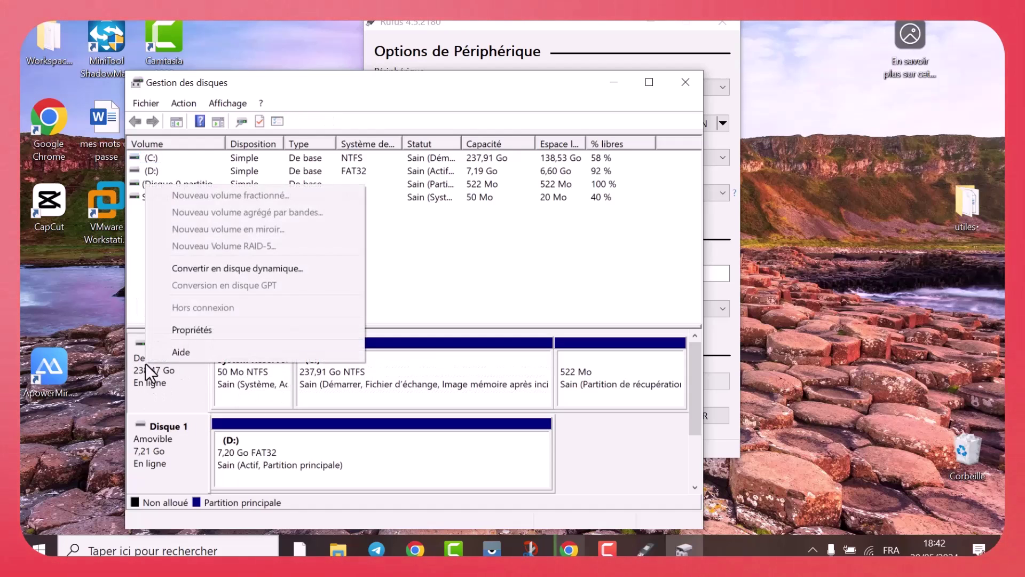
click(184, 328)
click(200, 114)
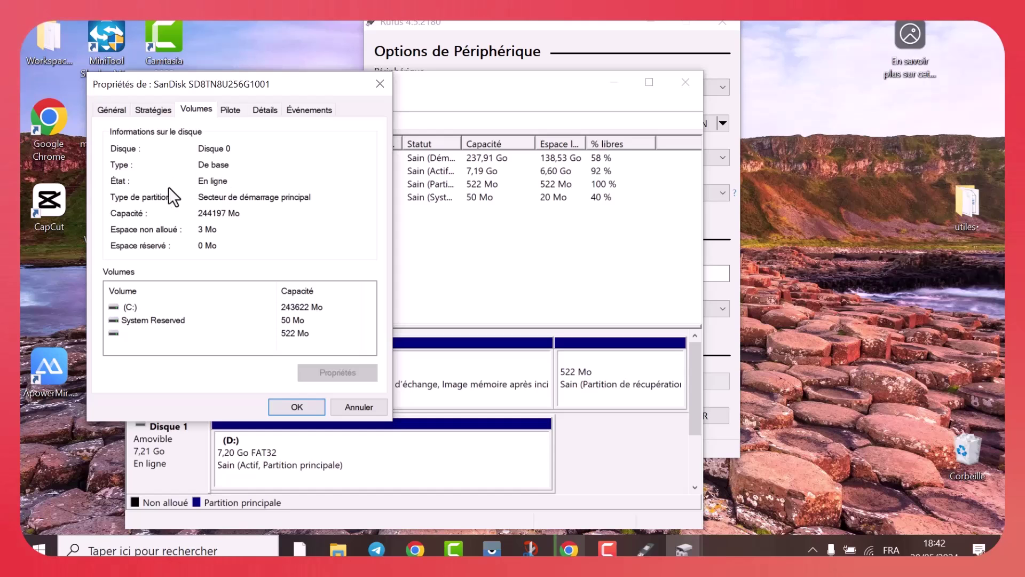
click(379, 87)
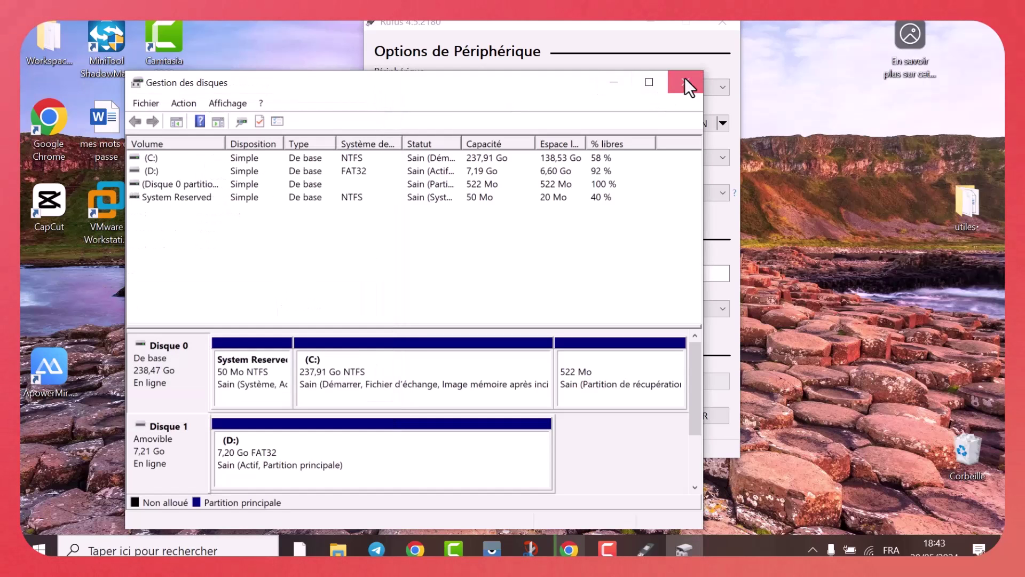
click(685, 82)
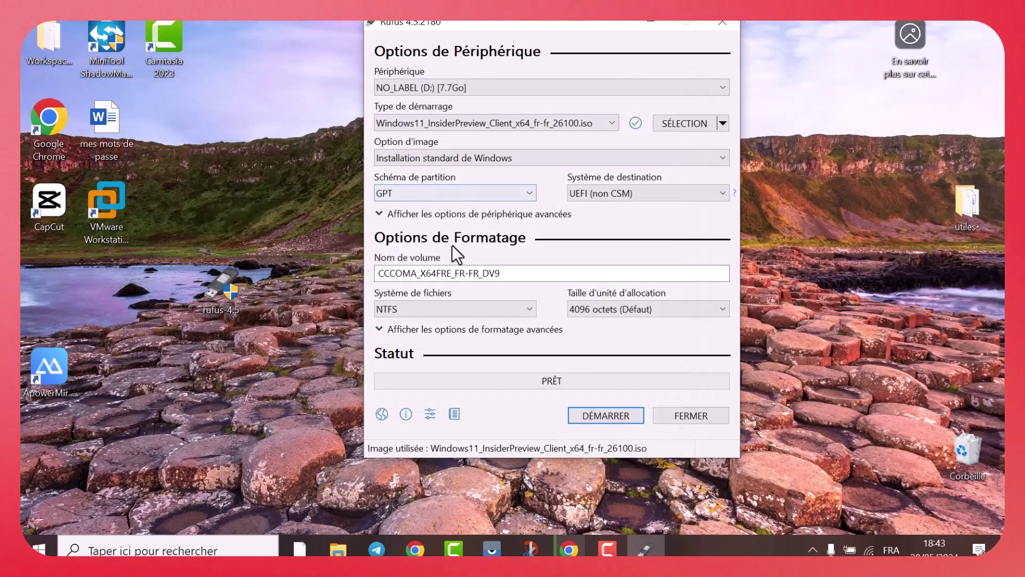
Start writing and accept removing the RAM, Secure Boot, TPM and online-account requirements
click(596, 416)
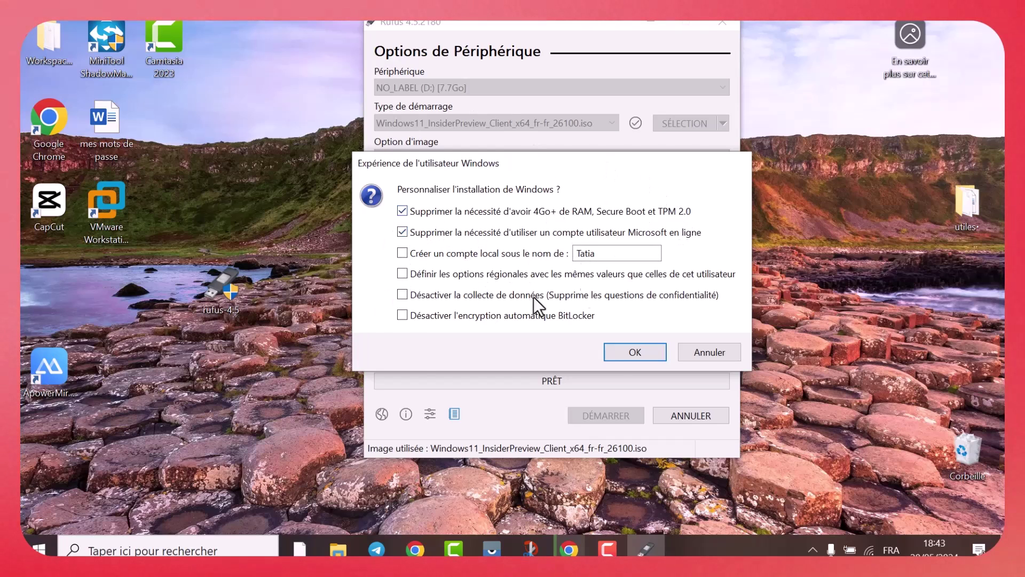
click(644, 350)
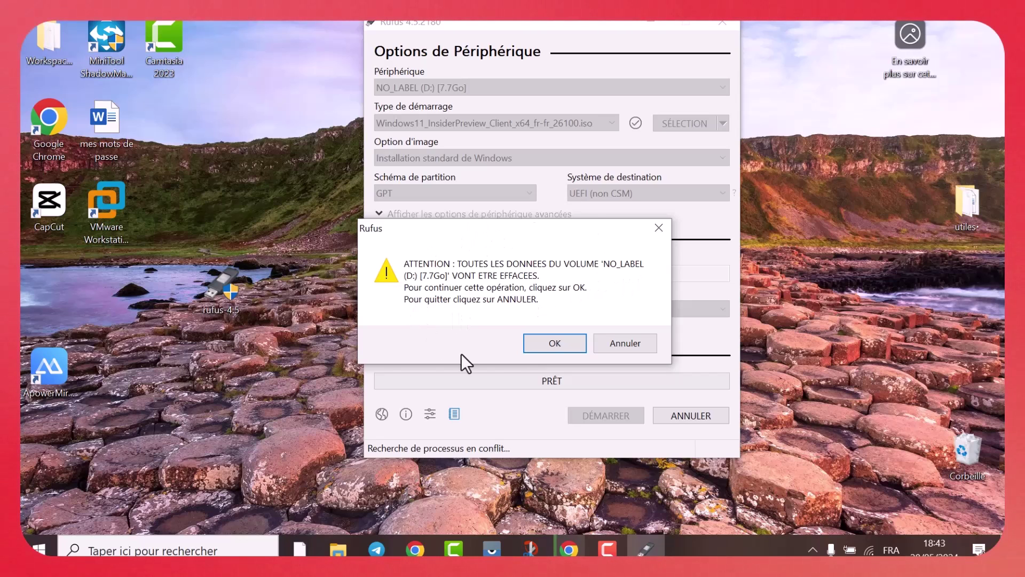
Confirm the data-erasure warning for NO_LABEL (D:) to start writing the USB
click(553, 346)
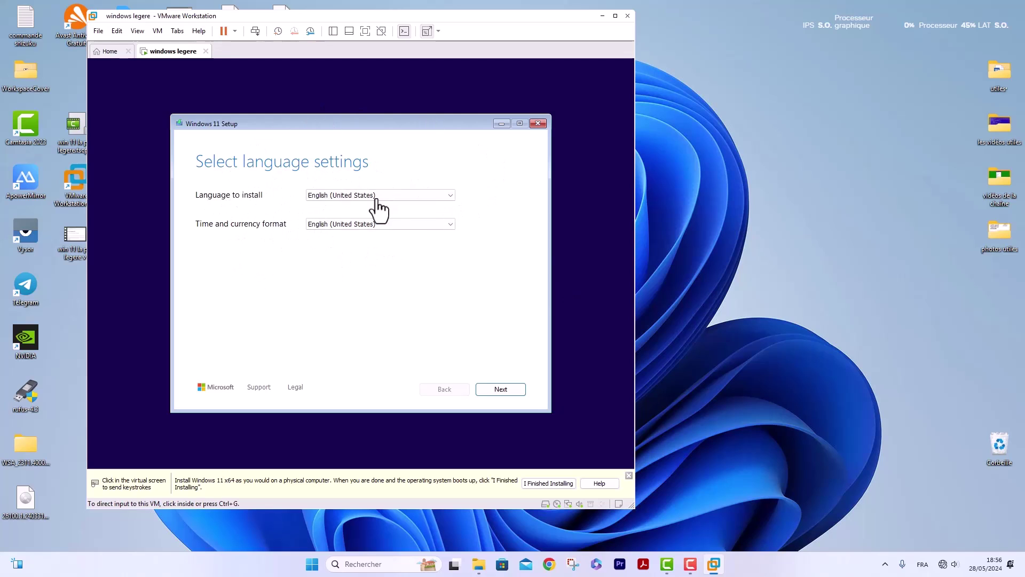
Keep English (United States) for language and time format in Windows 11 Setup and continue
click(452, 199)
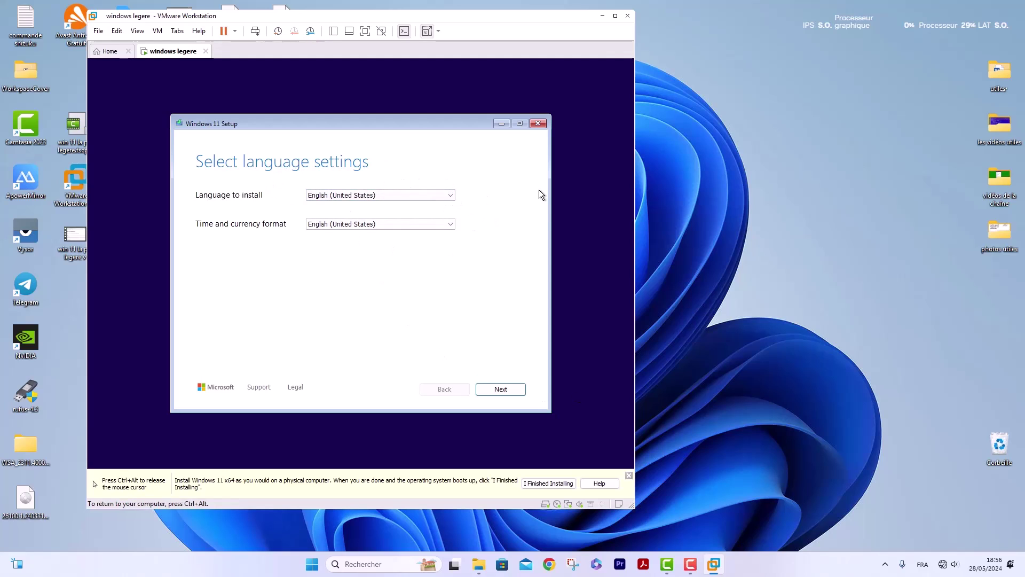
click(501, 390)
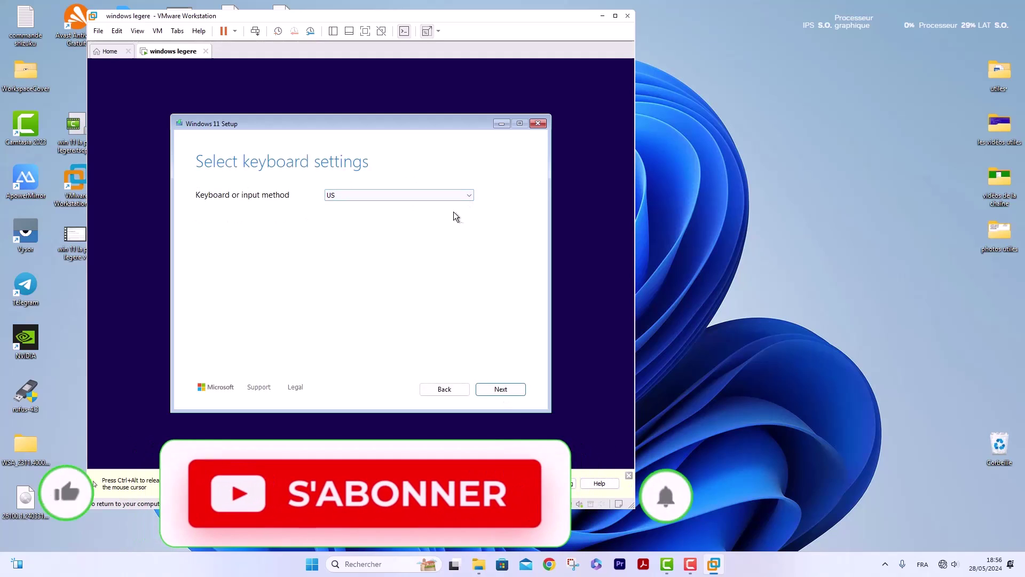
Choose French (Standard, AZERTY) as the keyboard layout and continue
click(470, 195)
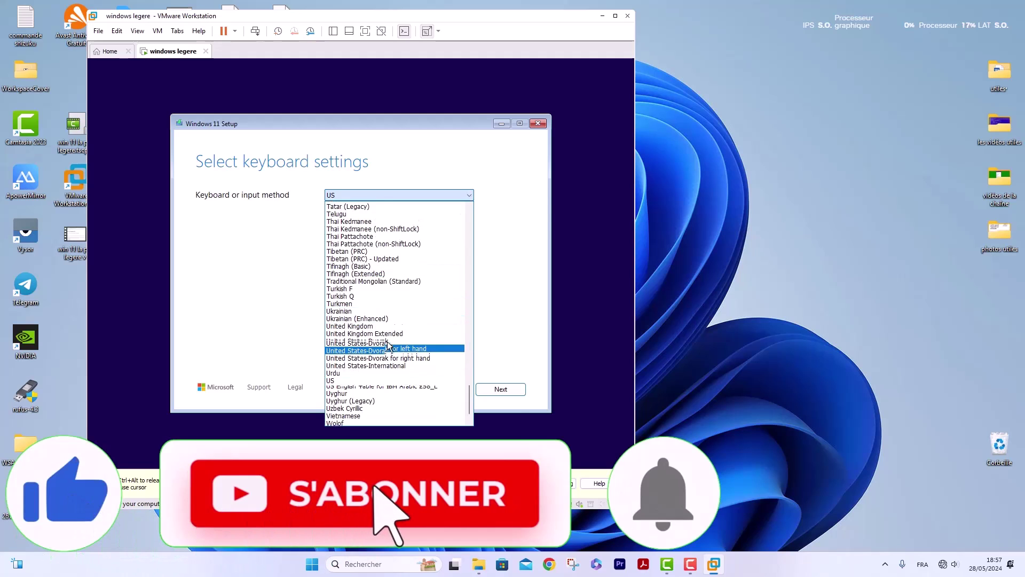
scroll(388, 346, up, 20)
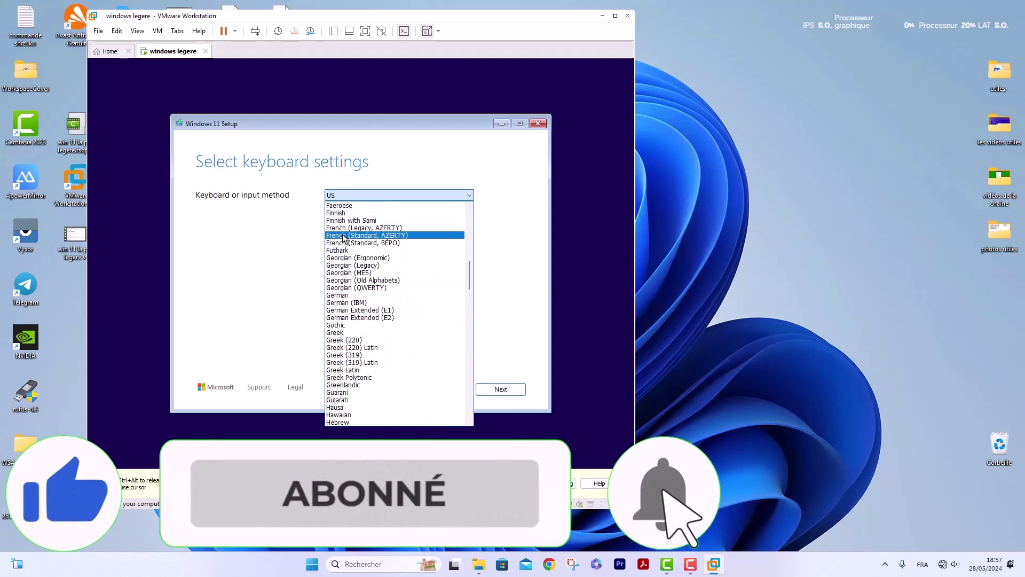
click(344, 236)
click(494, 389)
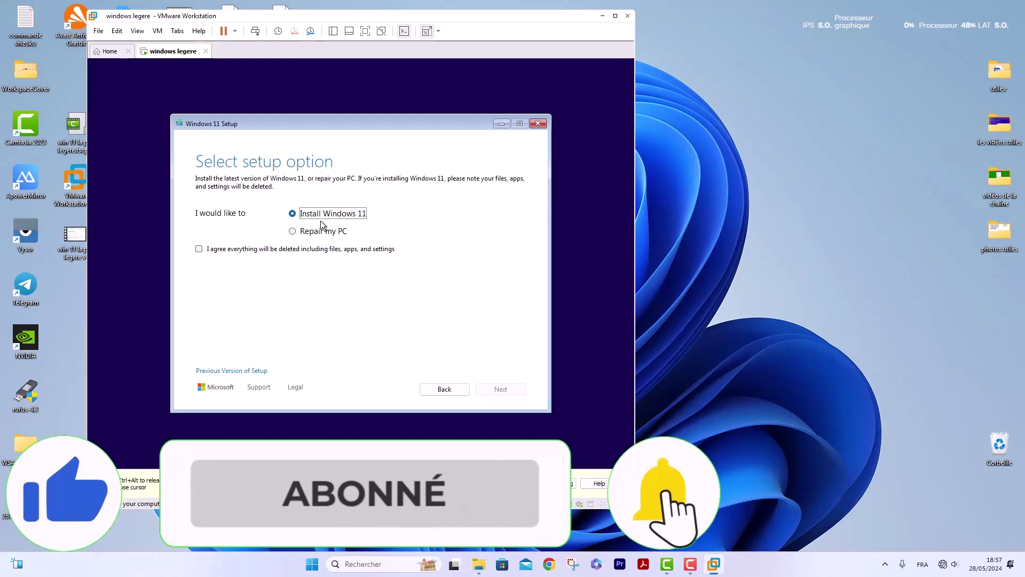
Agree that everything will be deleted for a fresh Windows 11 install, and accept the license terms
click(200, 249)
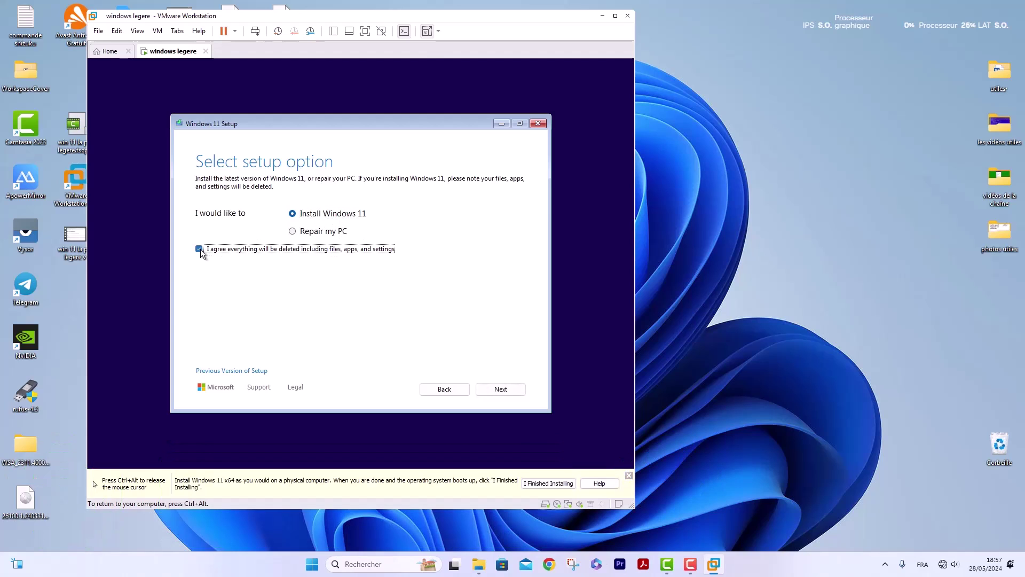
click(498, 389)
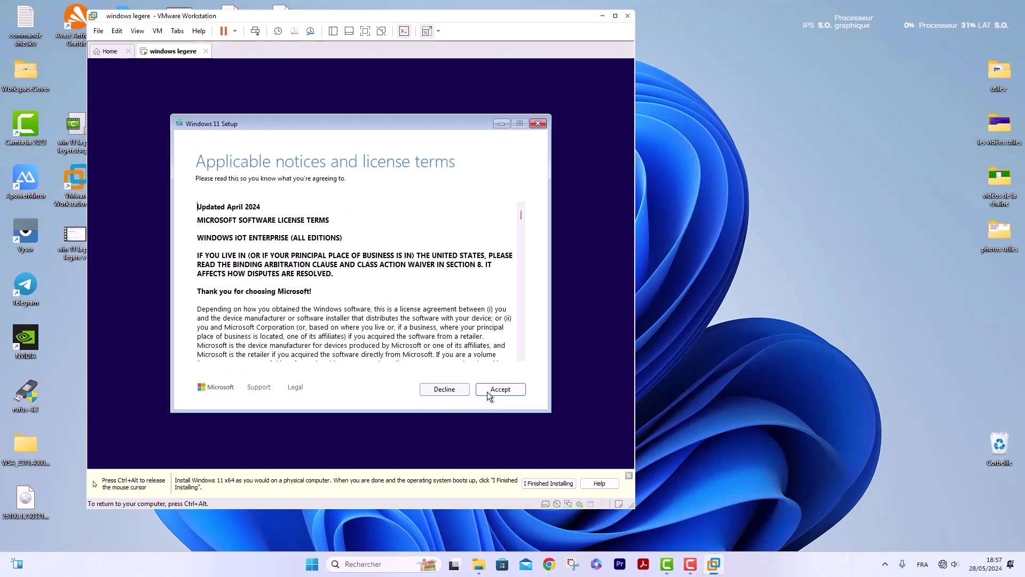
click(499, 390)
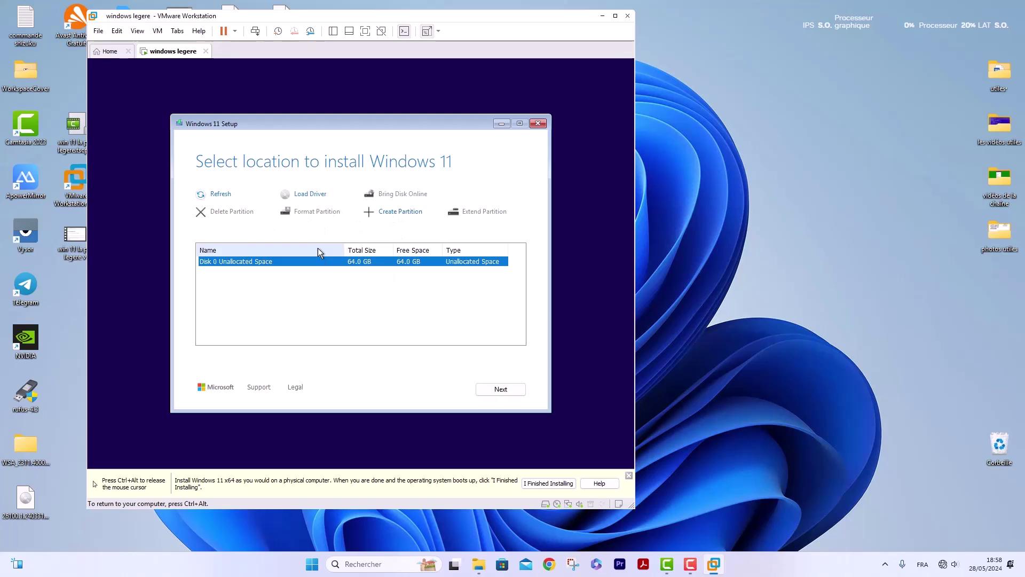
Install Windows 11 onto Disk 0's 64.0 GB unallocated space
click(500, 390)
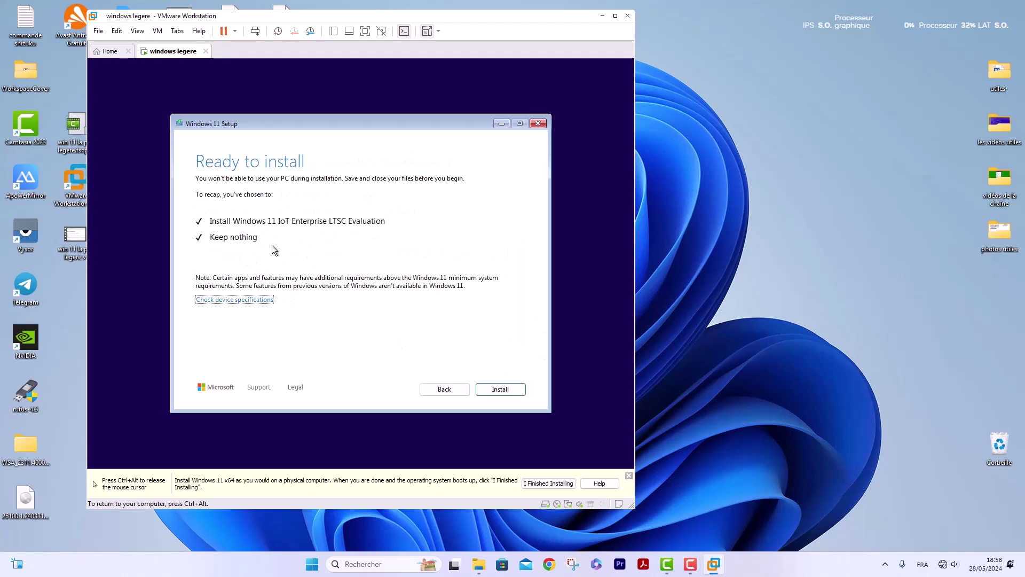
click(502, 389)
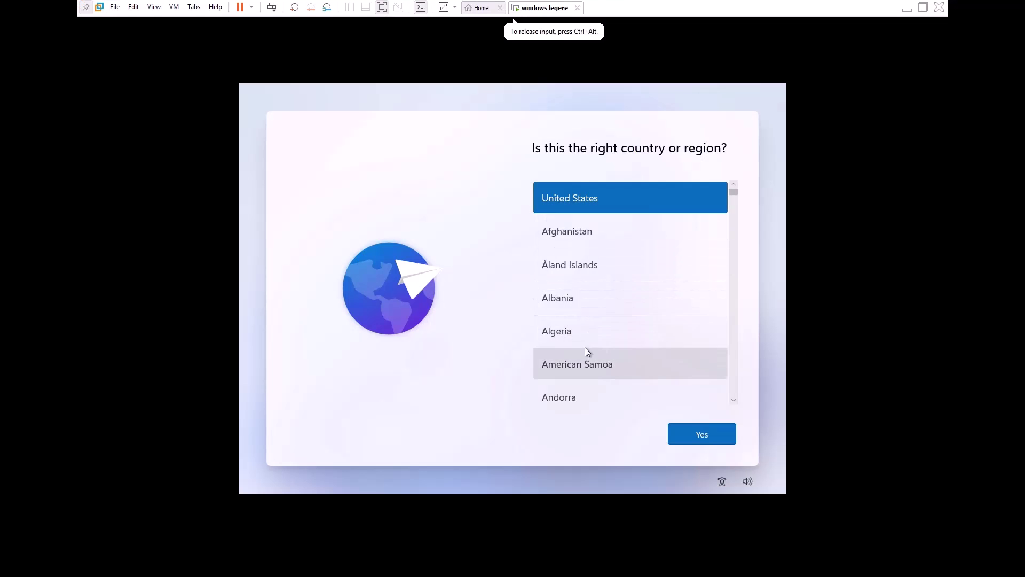
Set the country or region to France
scroll(580, 347, down, 15)
click(560, 366)
click(699, 434)
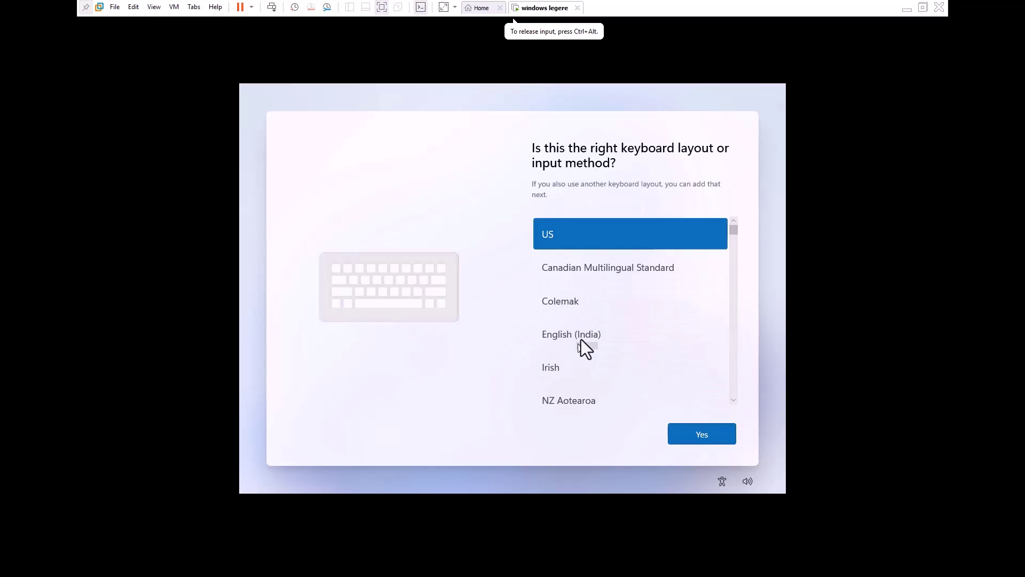
Choose the French (Standard, AZERTY) keyboard layout and skip adding a second layout
scroll(549, 309, down, 10)
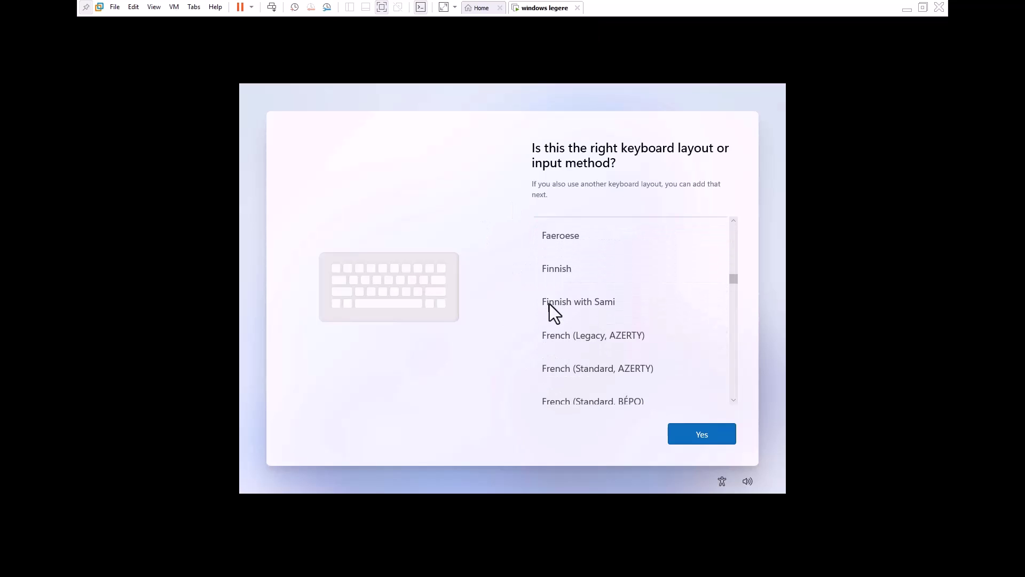
click(597, 372)
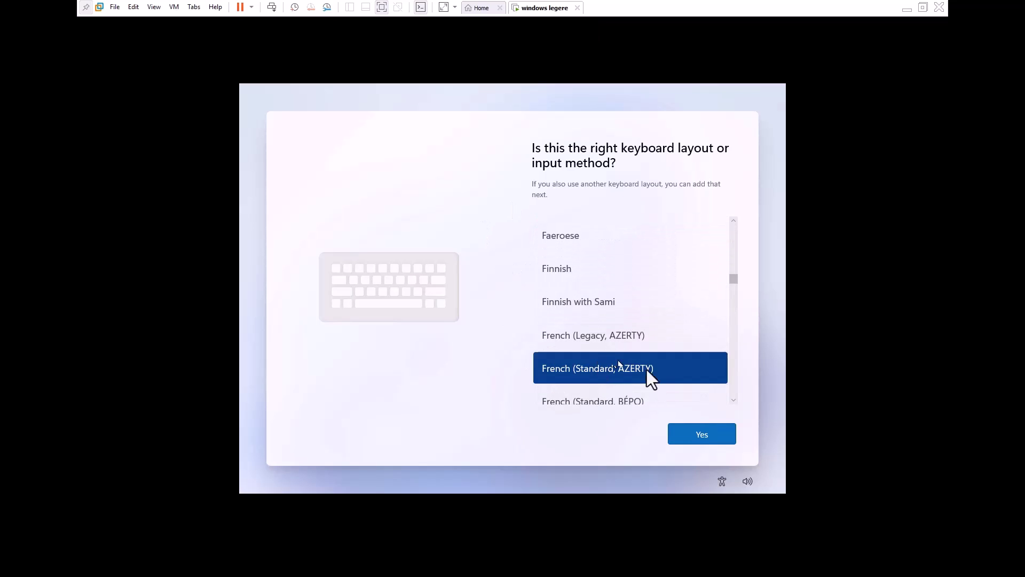
click(704, 435)
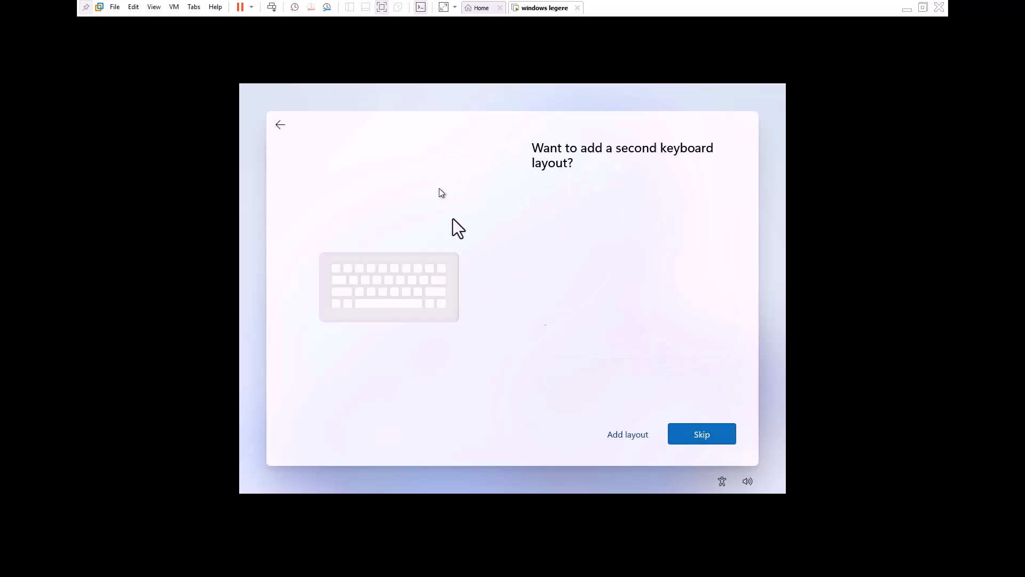
click(701, 434)
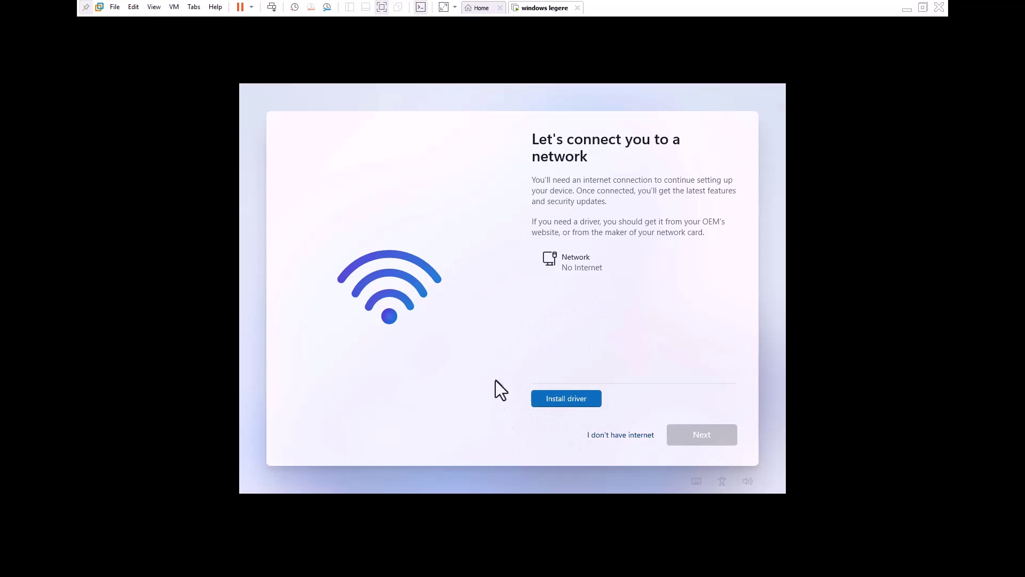
Continue without internet and create a local account with a name, then set and confirm its password
click(634, 436)
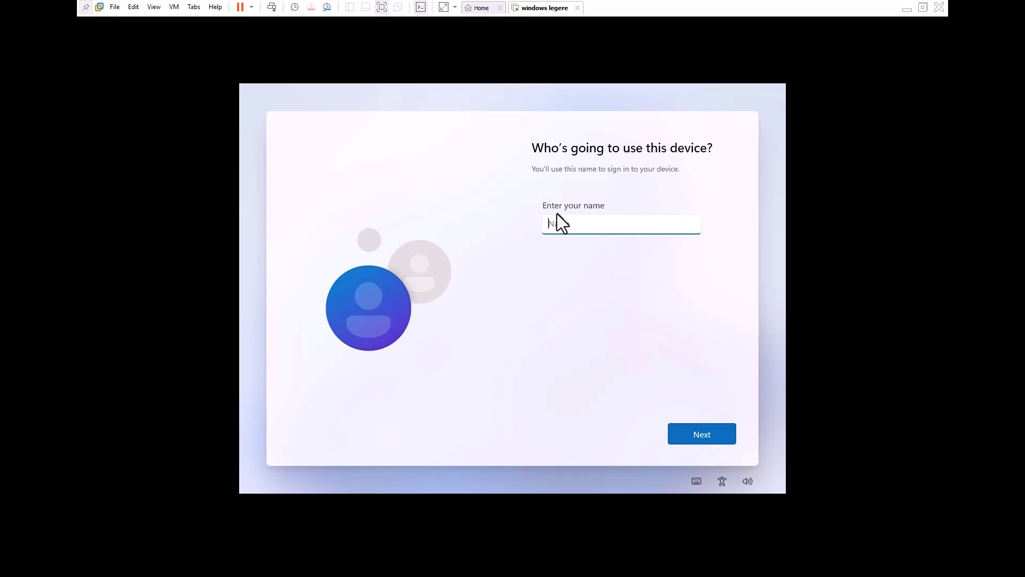
click(696, 437)
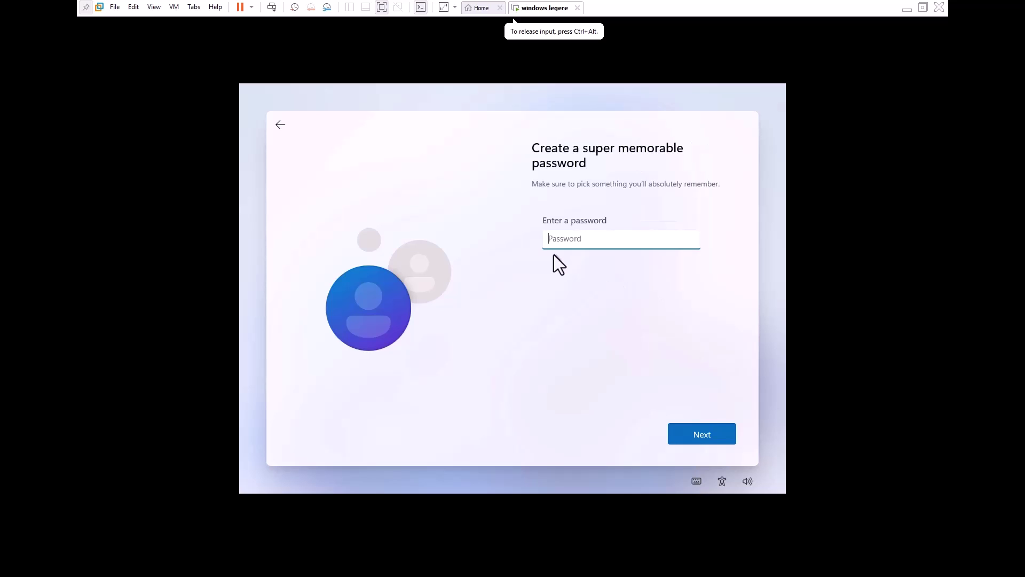
text(1234)
click(690, 440)
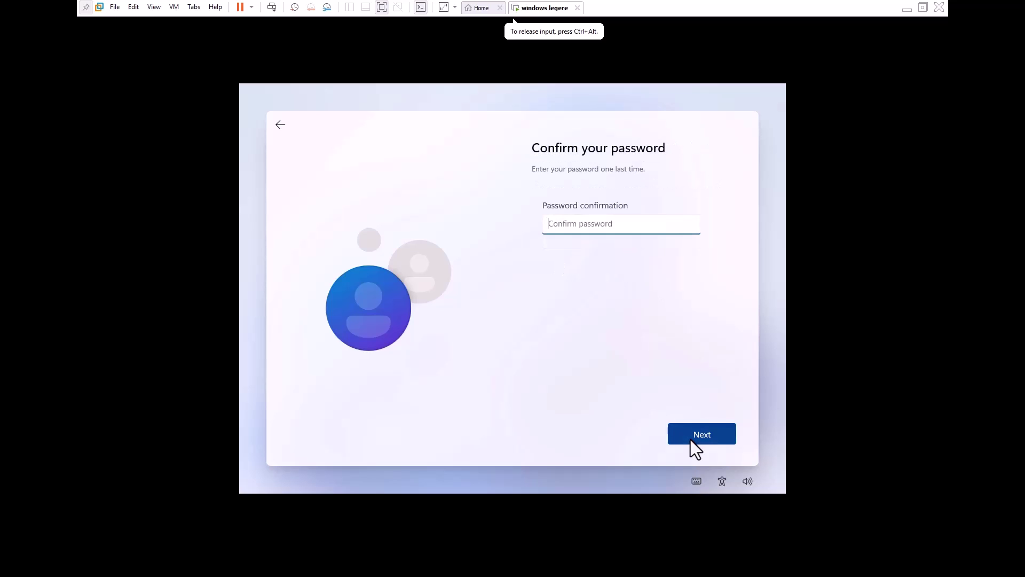
text(1234)
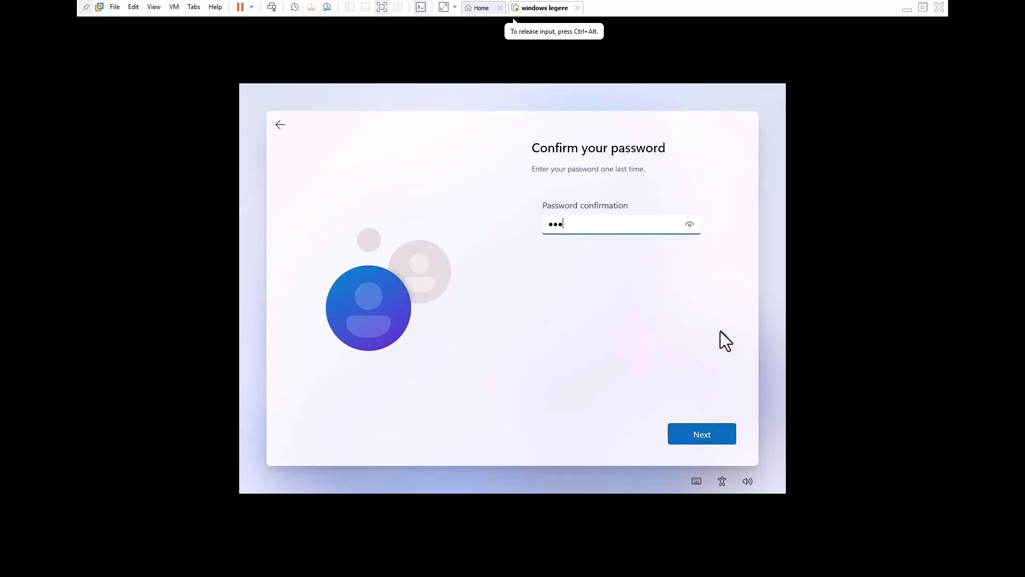
key(Return)
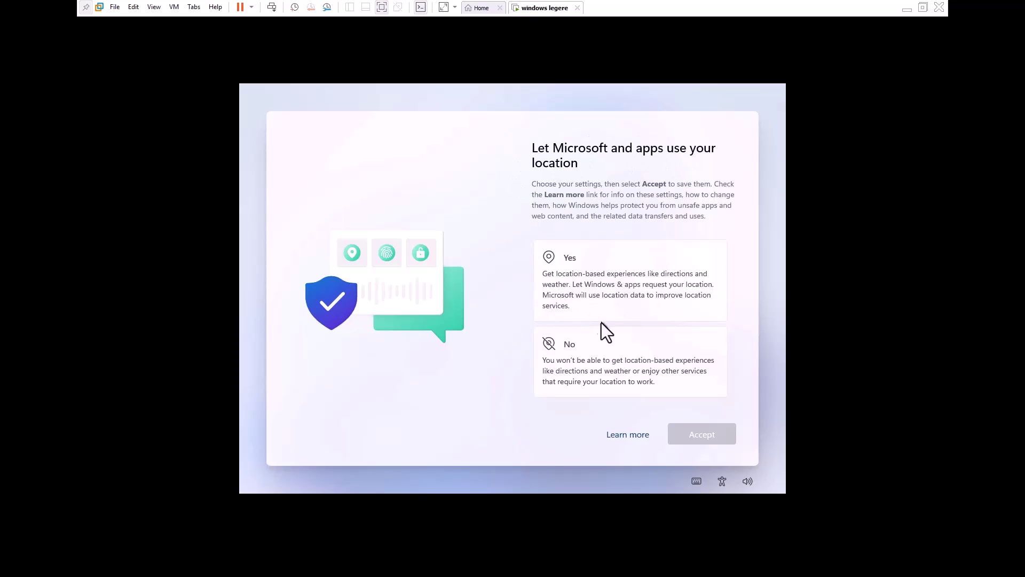
Decline location access and turn off Find my device
click(569, 344)
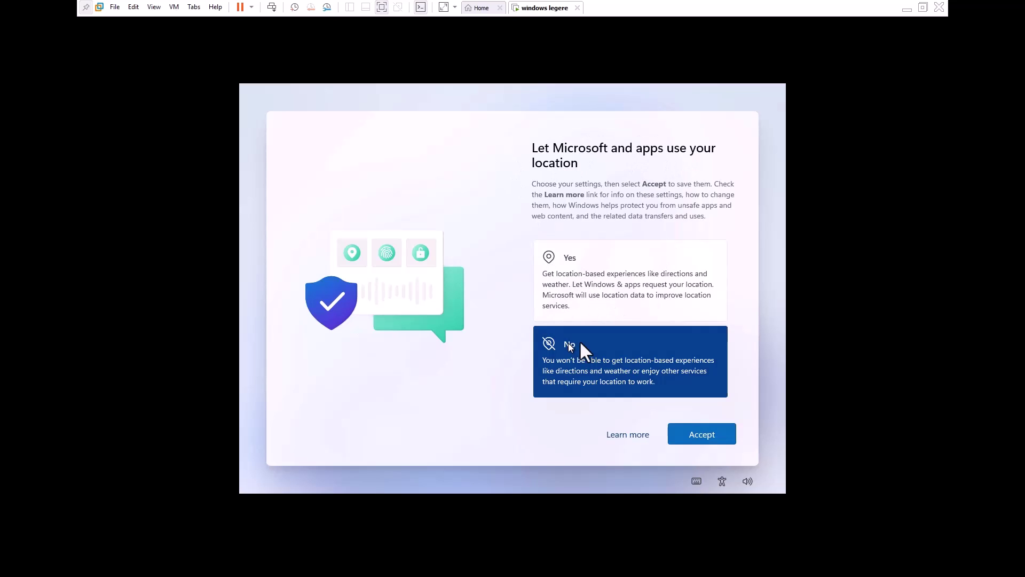
click(696, 440)
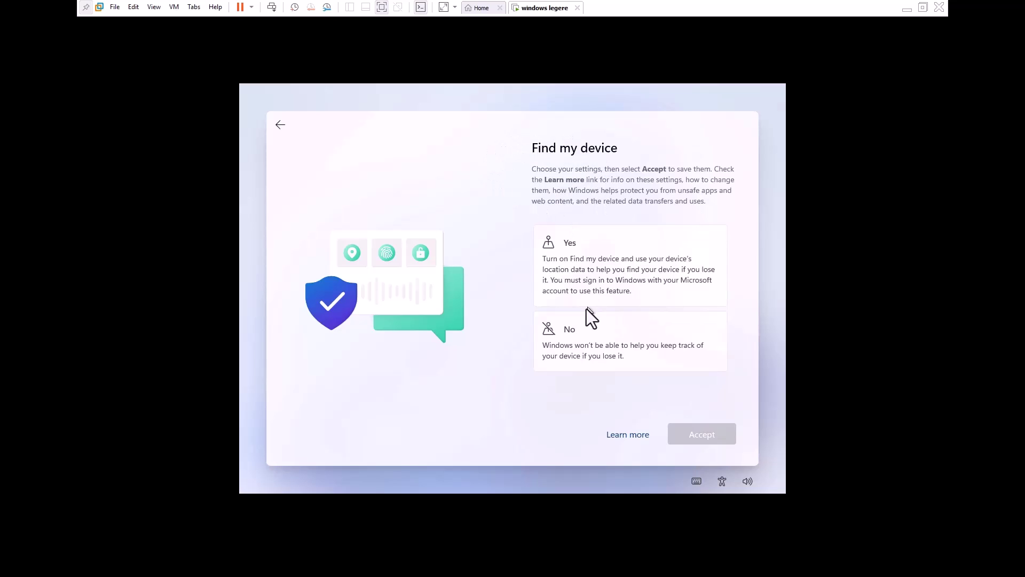
click(596, 331)
click(698, 435)
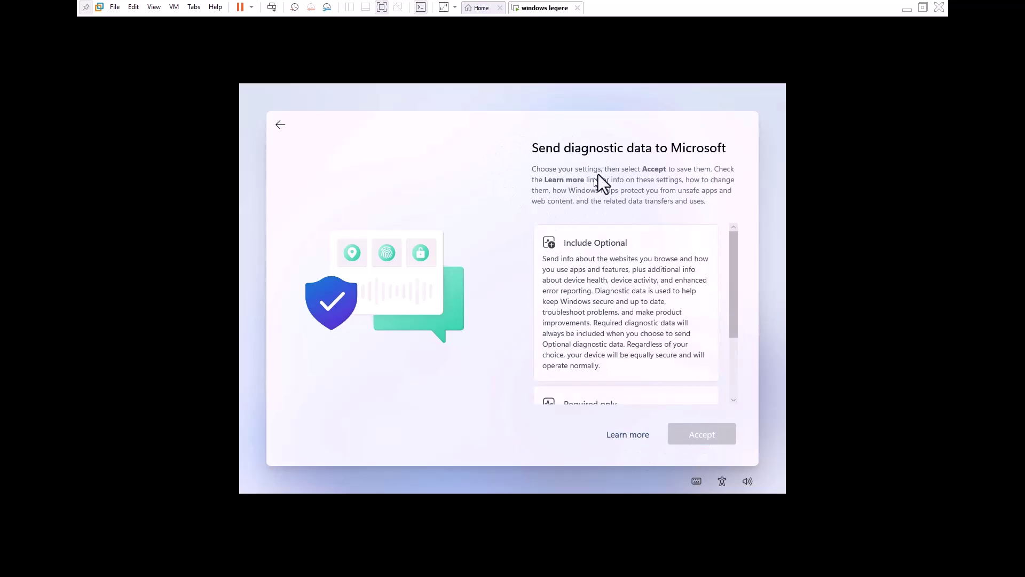
Send only required diagnostic data and decline inking/typing sharing and the advertising ID
scroll(611, 369, down, 1)
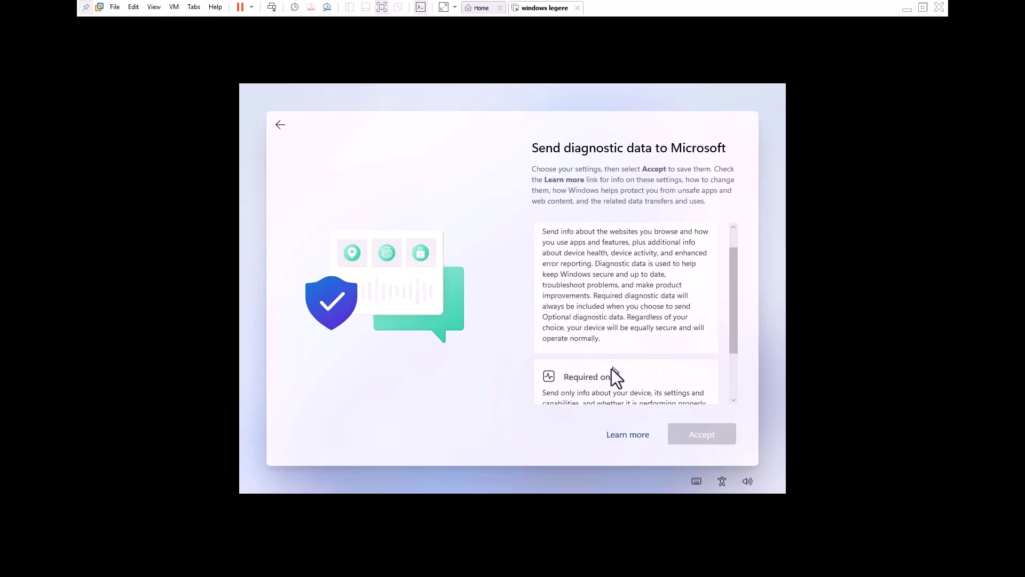
click(582, 375)
click(701, 434)
click(565, 343)
click(700, 445)
click(566, 334)
click(710, 440)
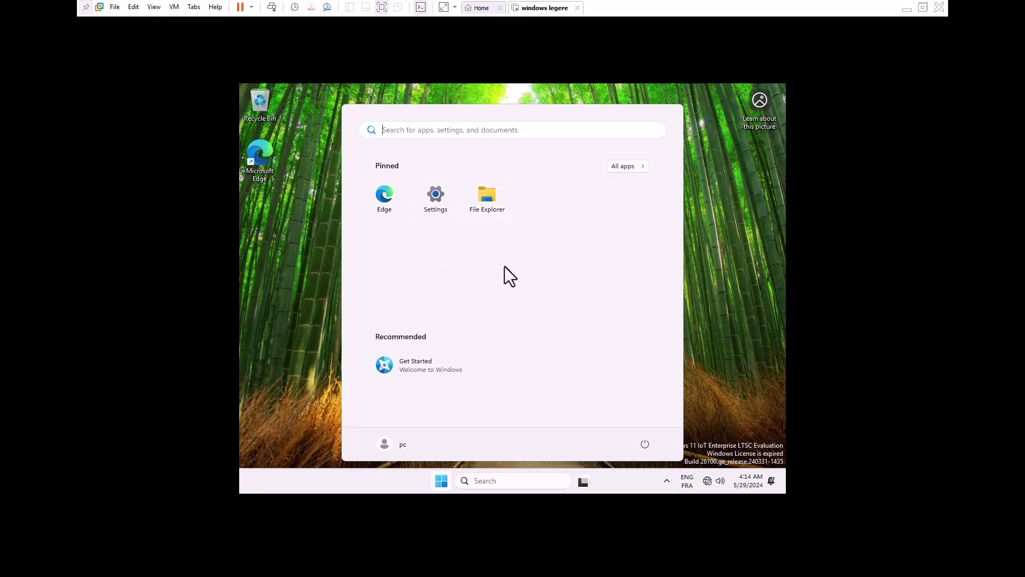
Briefly open and close Settings, then browse the Start menu's app list before closing it
click(434, 201)
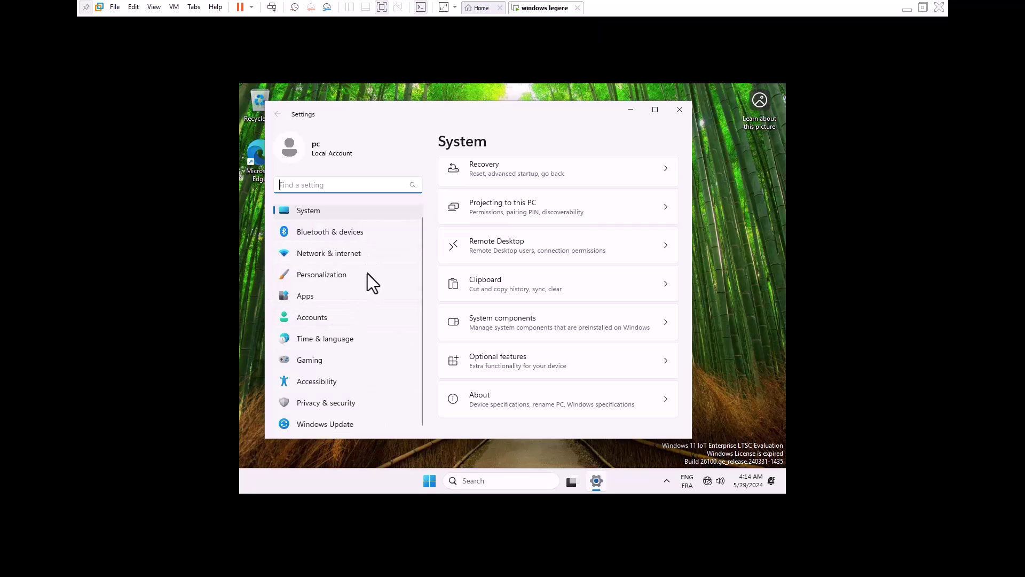
key(alt+F4)
click(441, 482)
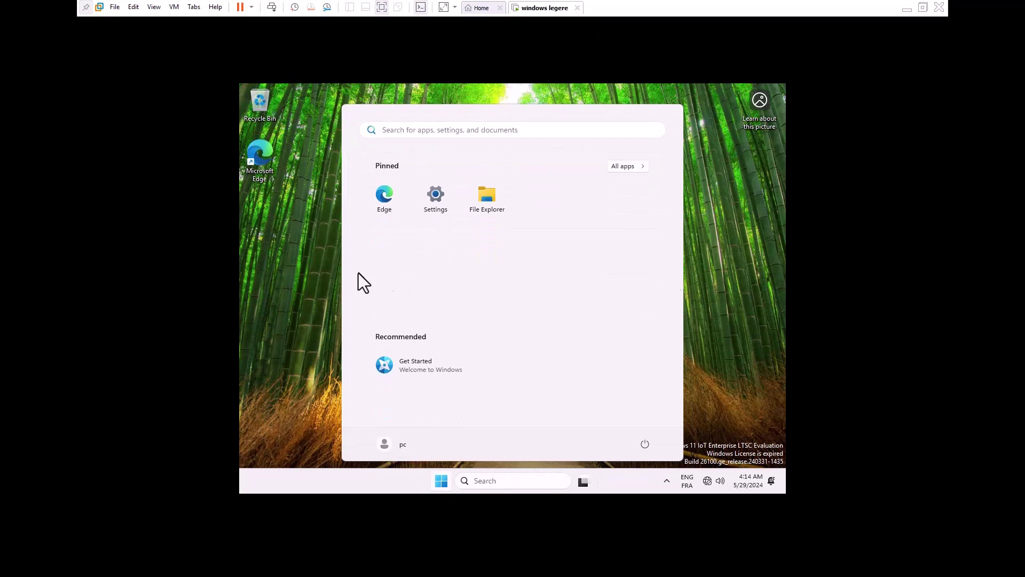
scroll(371, 271, down, 2)
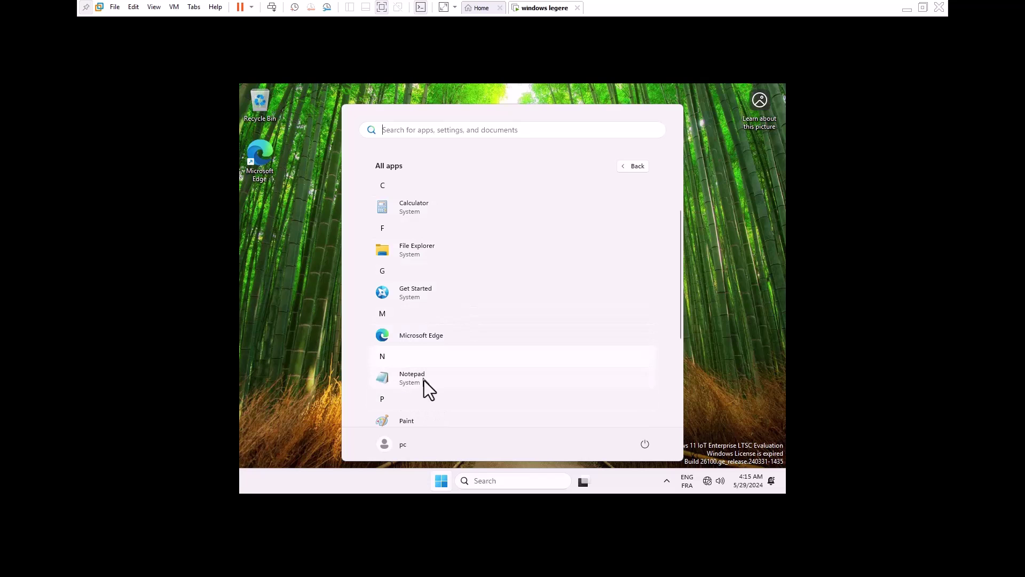
scroll(421, 377, down, 2)
scroll(427, 398, down, 2)
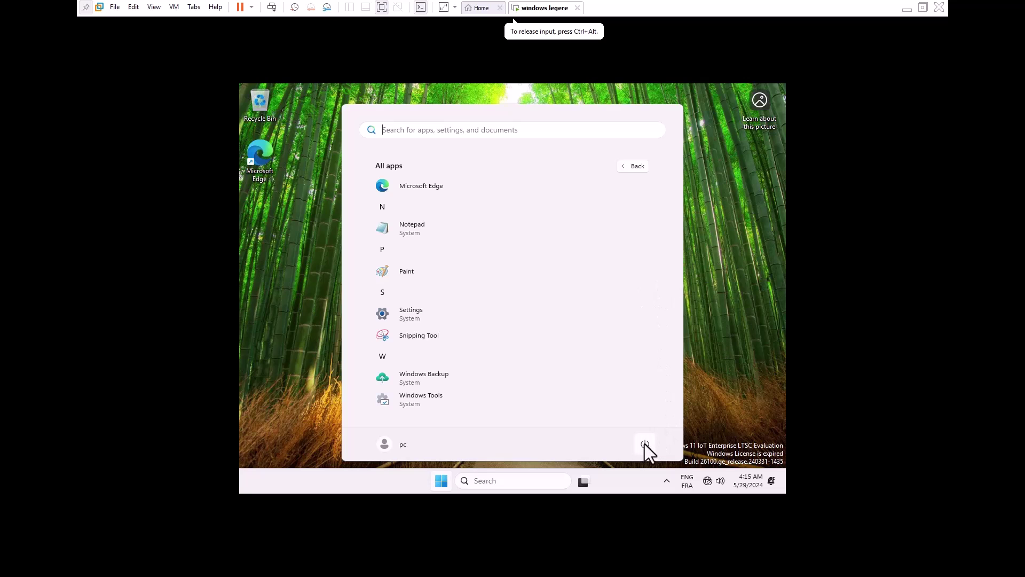
key(Escape)
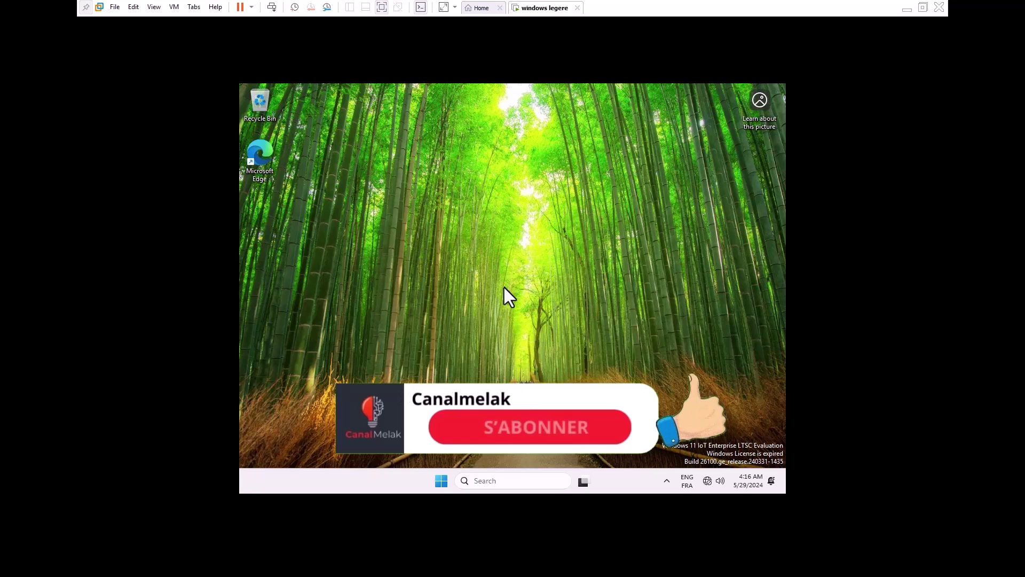
click(479, 188)
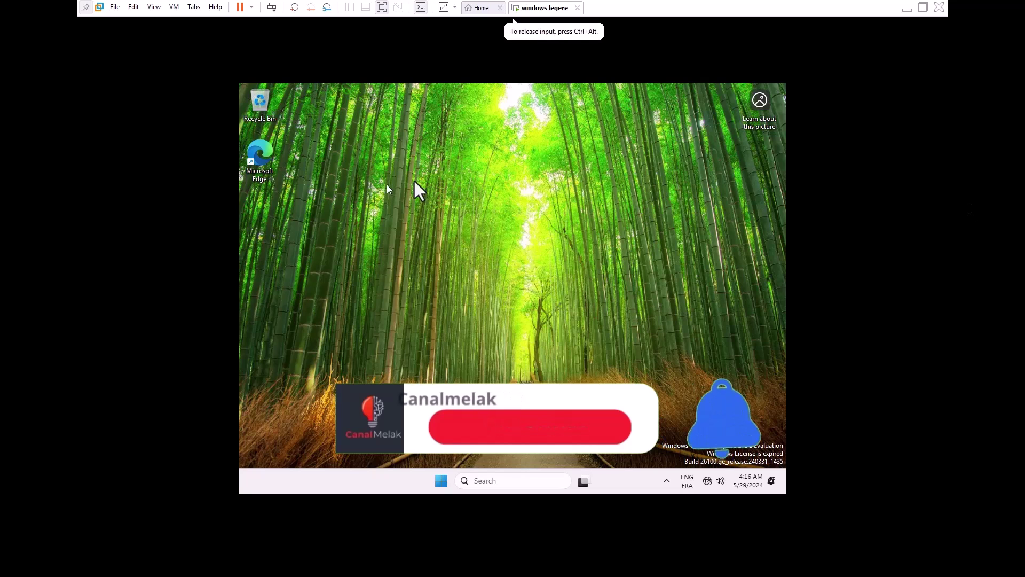